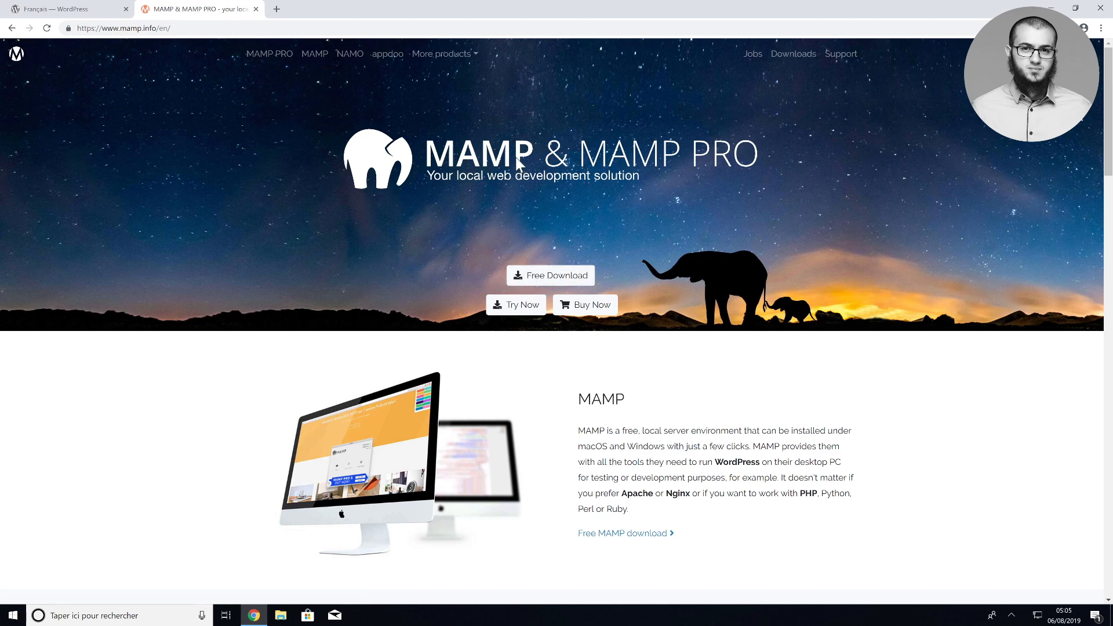
Download the Windows MAMP & MAMP PRO 4.1 installer from mamp.info and approve its permission prompt
{"action": "left_click", "coordinate": [529, 275]}
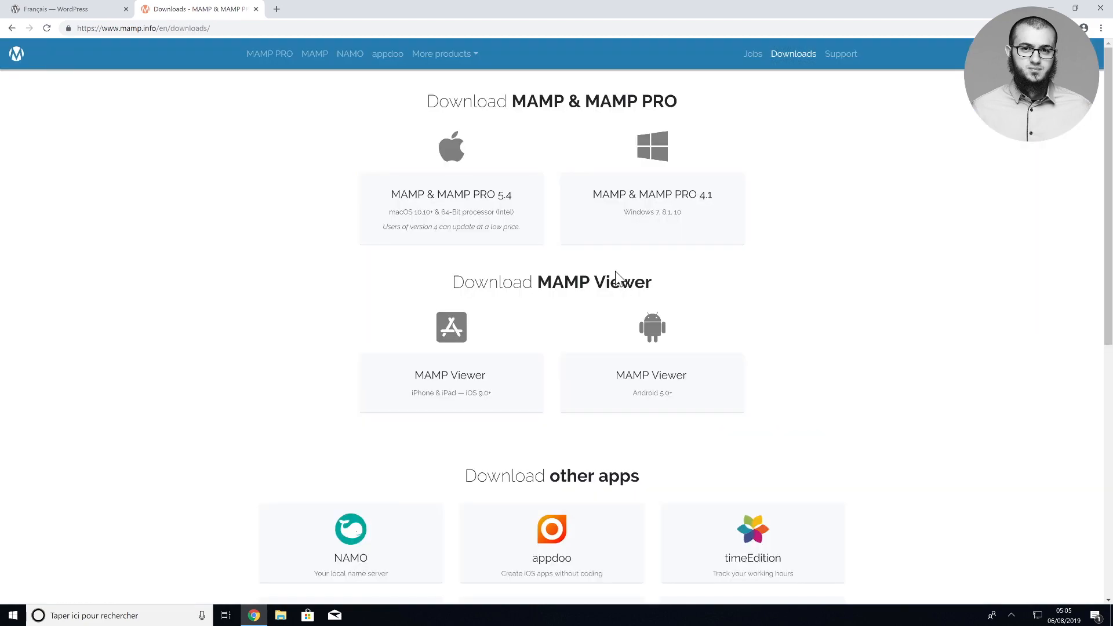
{"action": "left_click", "coordinate": [620, 225]}
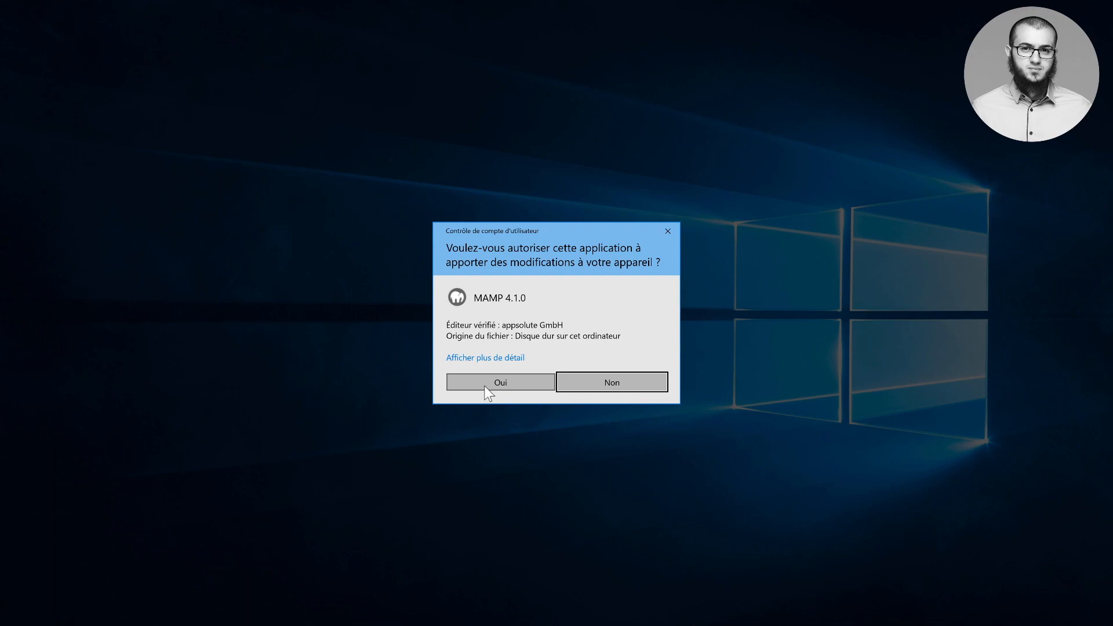
{"action": "left_click", "coordinate": [485, 383]}
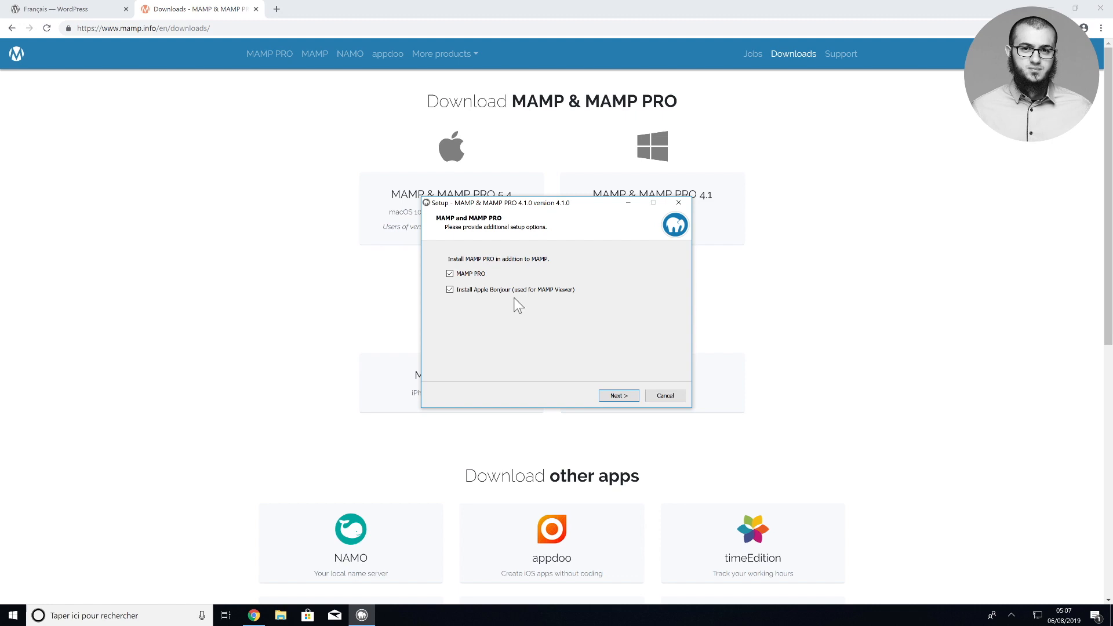
Accept the license and install MAMP & MAMP PRO 4.1.0 into the existing C:\MAMP folder
{"action": "left_click", "coordinate": [619, 396]}
{"action": "left_click", "coordinate": [503, 361]}
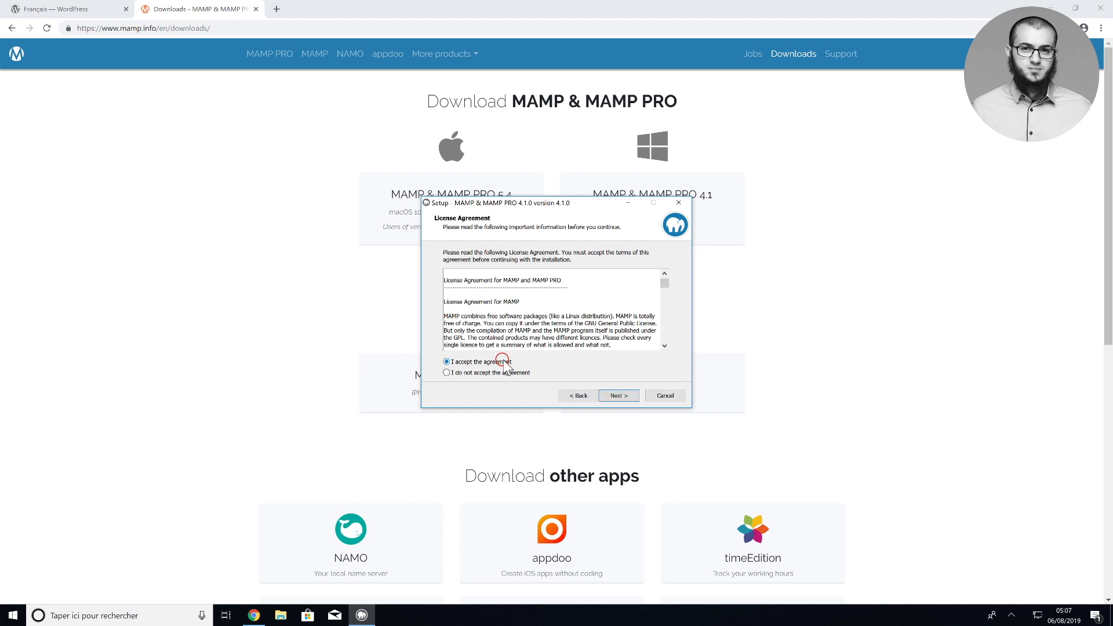
{"action": "left_click", "coordinate": [619, 397]}
{"action": "left_click", "coordinate": [619, 396]}
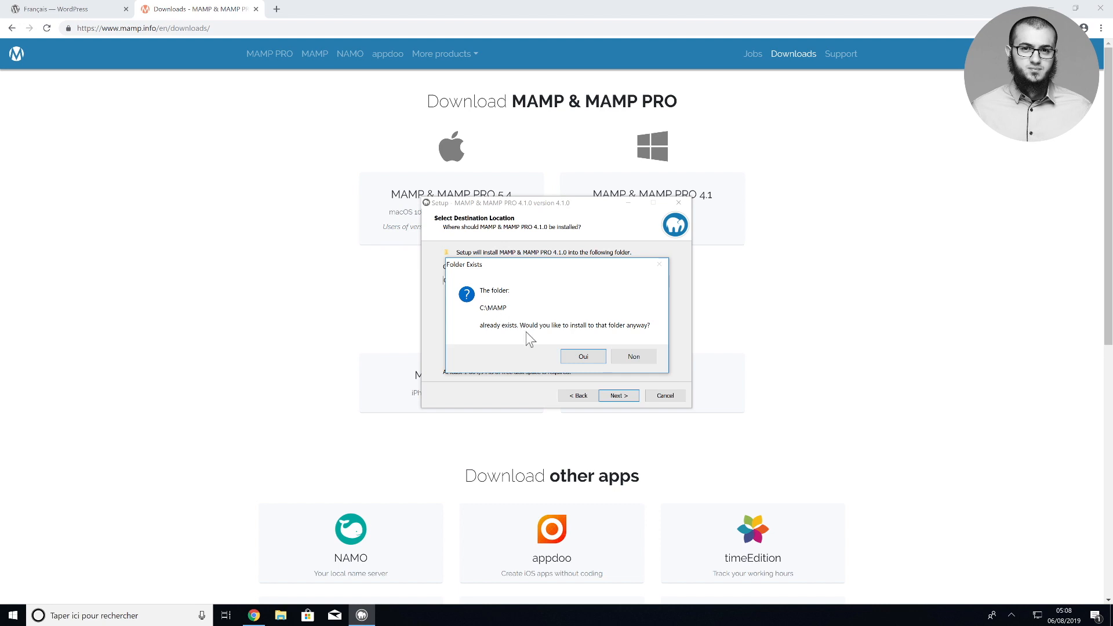
{"action": "left_click", "coordinate": [577, 355]}
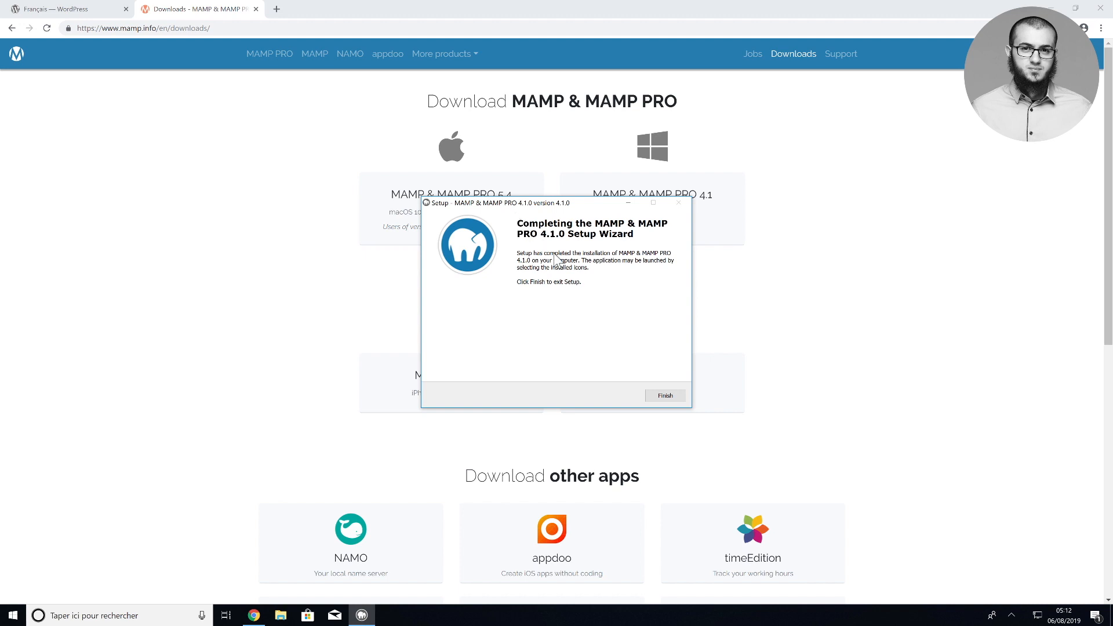
{"action": "left_click", "coordinate": [659, 394]}
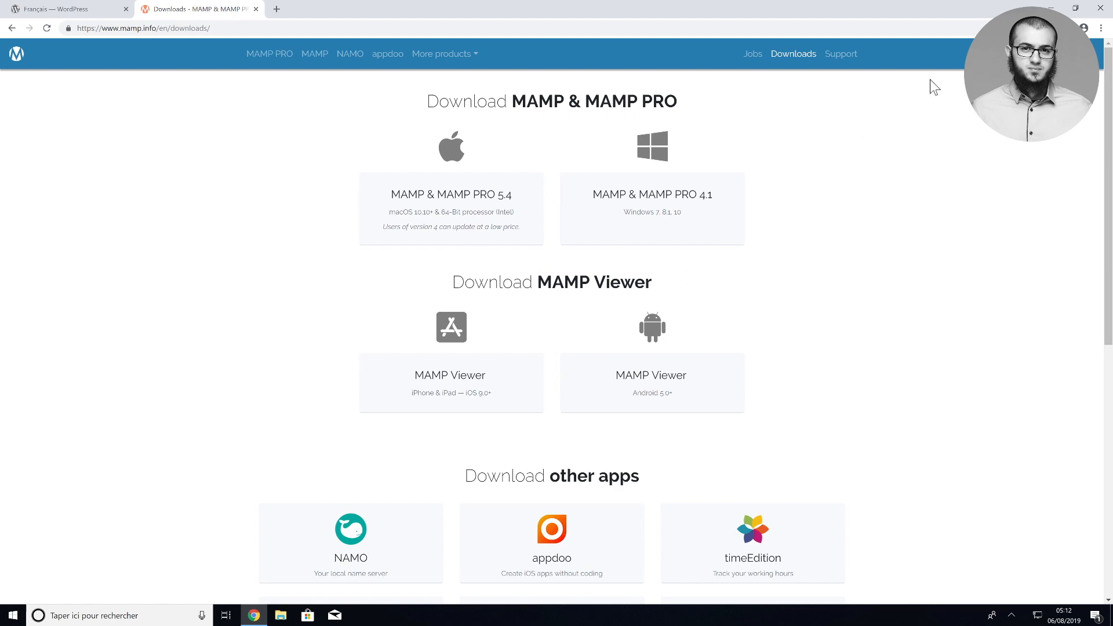
Minimize Chrome and launch MAMP from its desktop shortcut
{"action": "left_click", "coordinate": [1053, 7]}
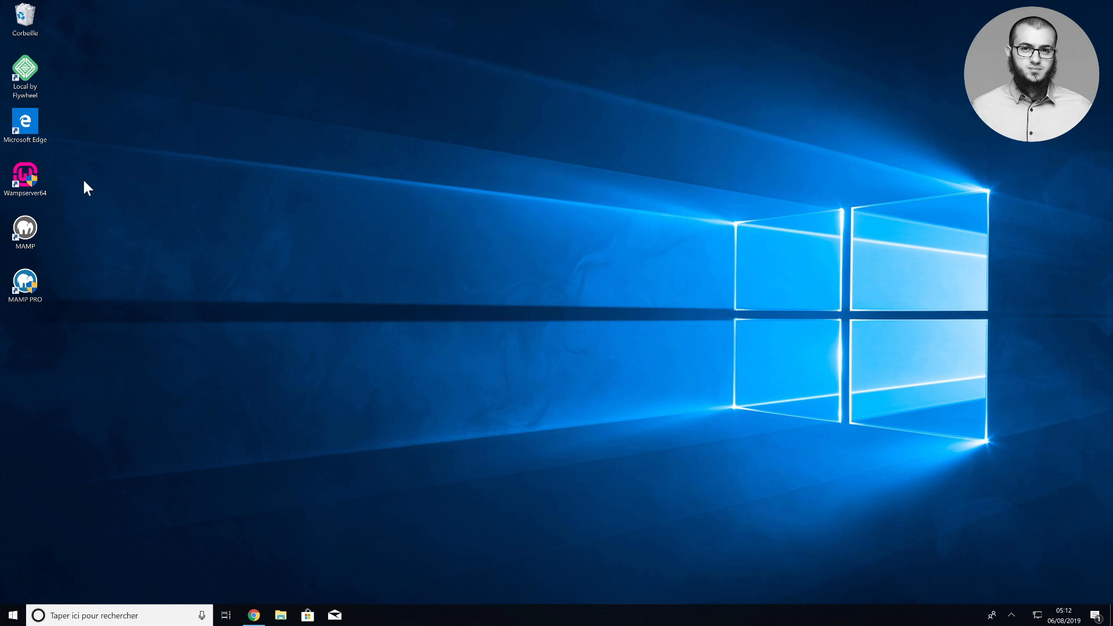
{"action": "double_click", "coordinate": [34, 228]}
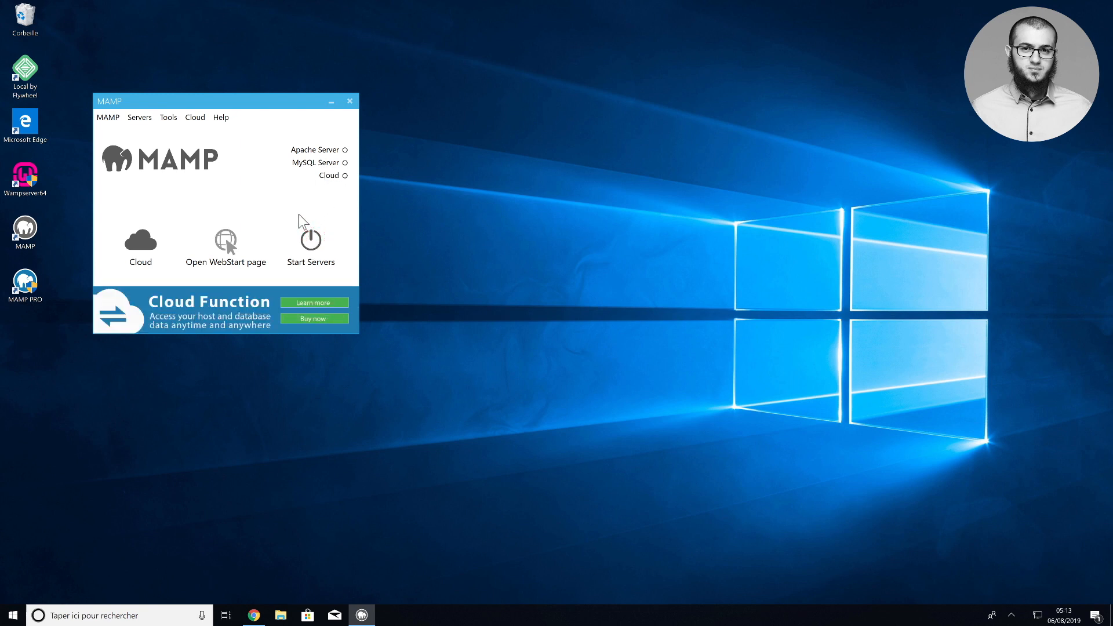
Start the Apache and MySQL servers and open the localhost/MAMP WebStart page
{"action": "left_click", "coordinate": [299, 214]}
{"action": "left_click", "coordinate": [227, 240]}
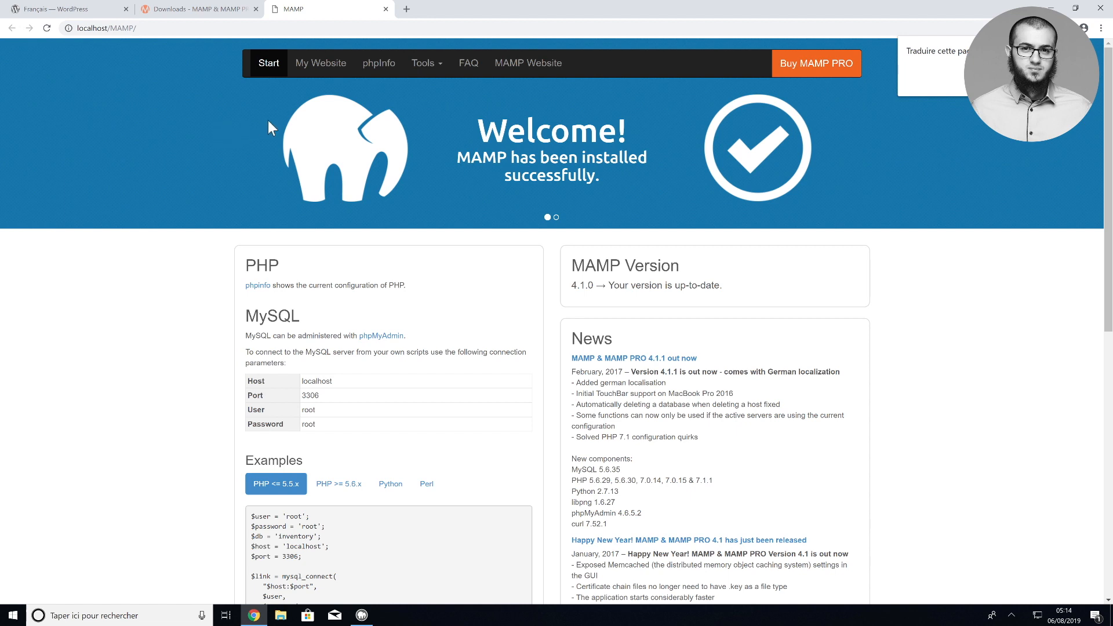
Open phpMyAdmin from MAMP's Tools and set its interface language to Français
{"action": "left_click", "coordinate": [424, 65]}
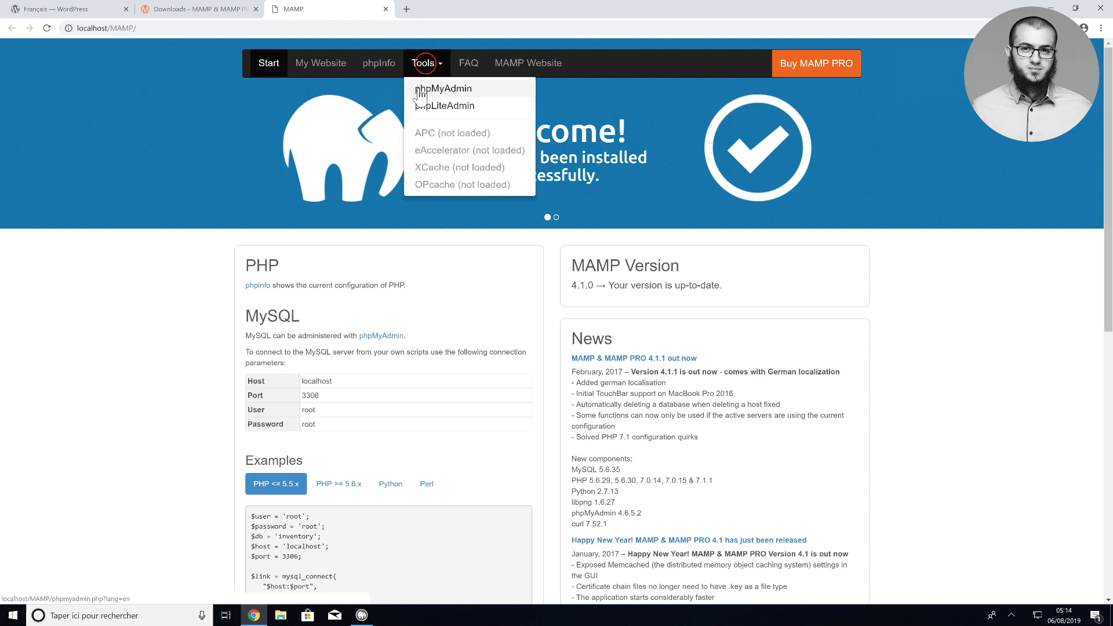
{"action": "left_click", "coordinate": [419, 92]}
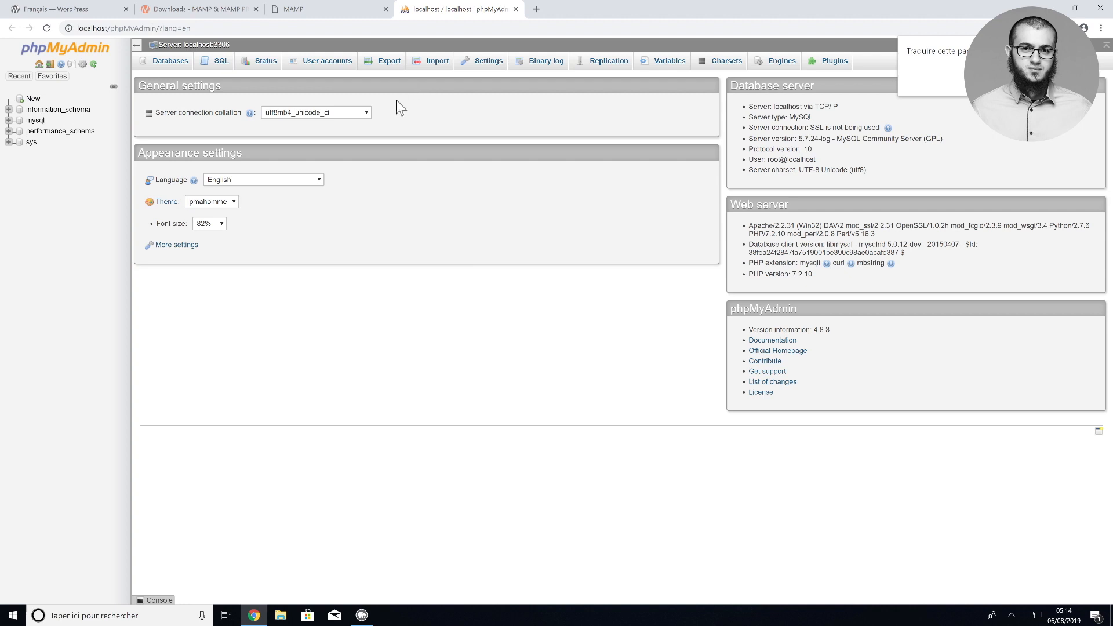
{"action": "left_click", "coordinate": [262, 177]}
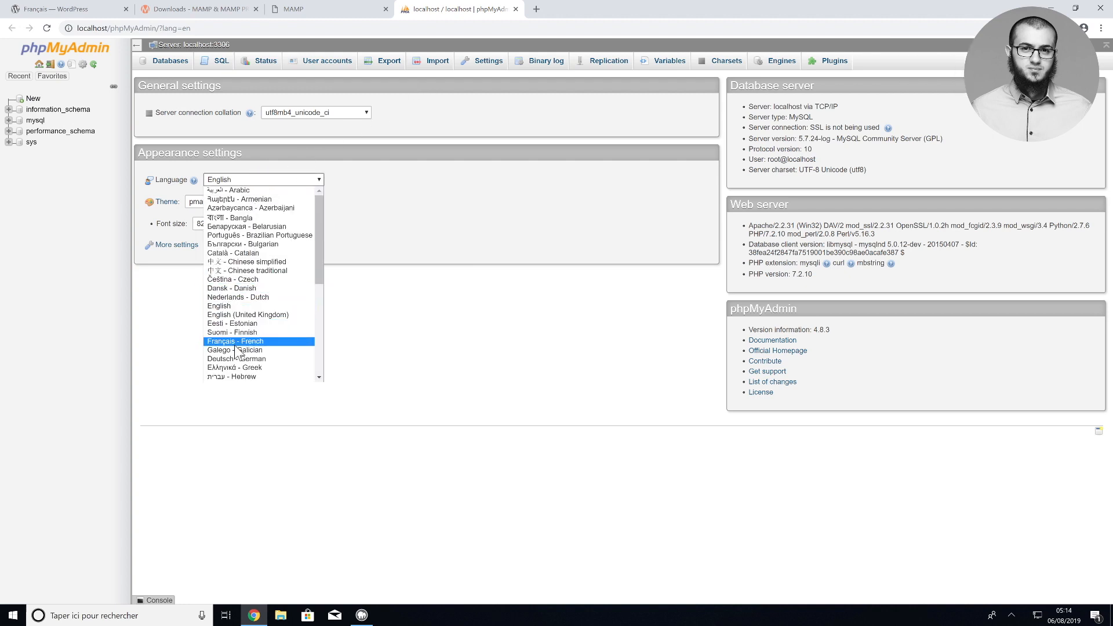
{"action": "left_click", "coordinate": [235, 344]}
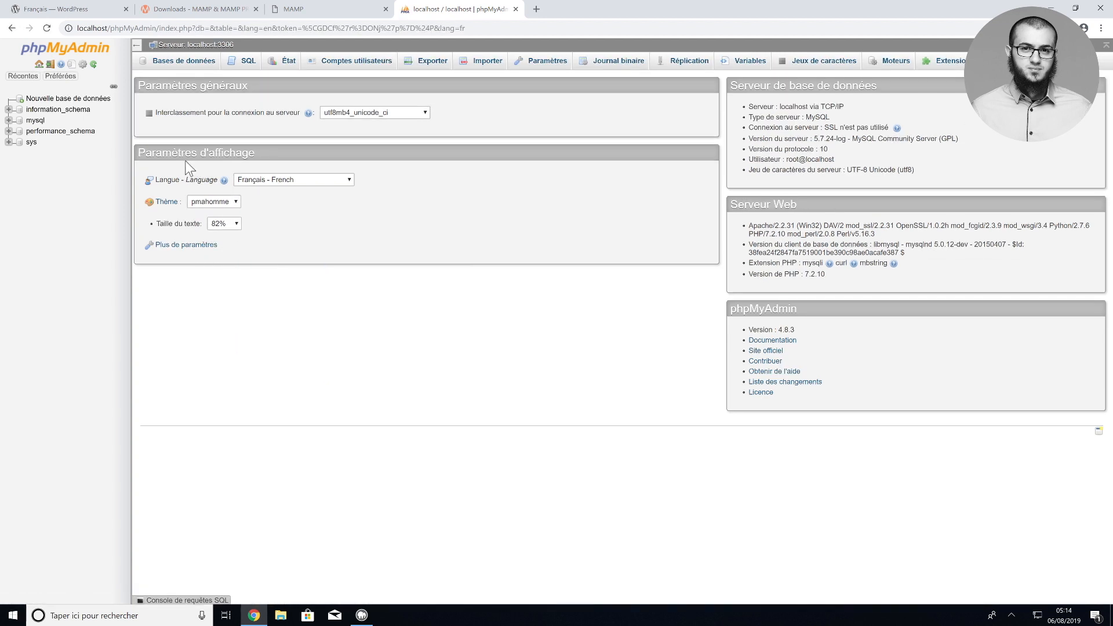
Create an empty database named monsitewp, then return to the MAMP welcome page
{"action": "left_click", "coordinate": [182, 63]}
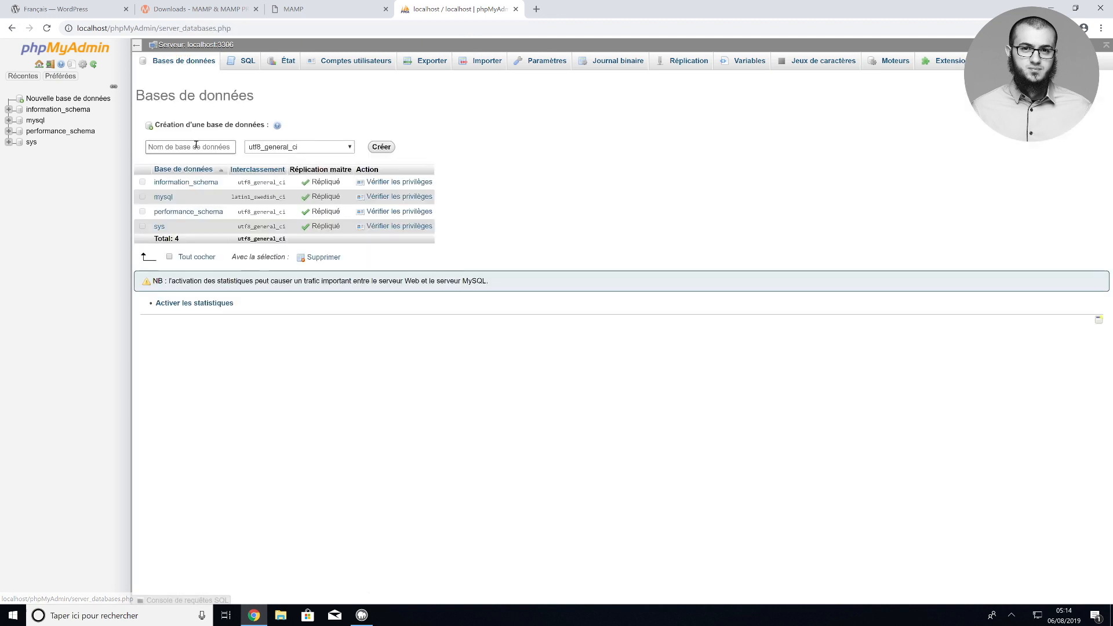
{"action": "left_click", "coordinate": [195, 145]}
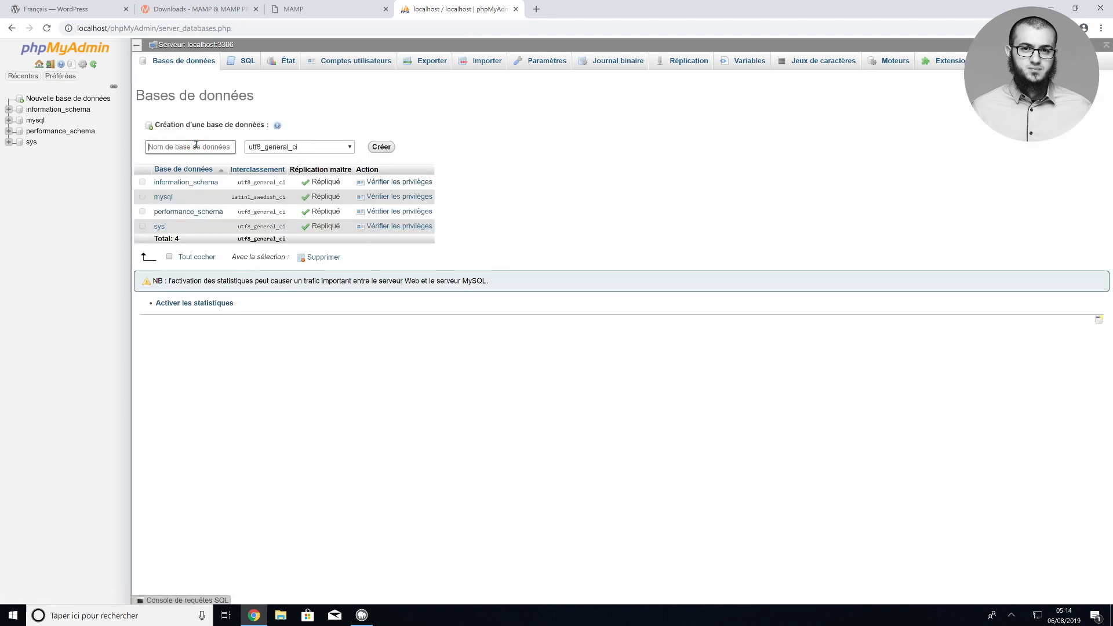
{"action": "type", "text": "monsi"}
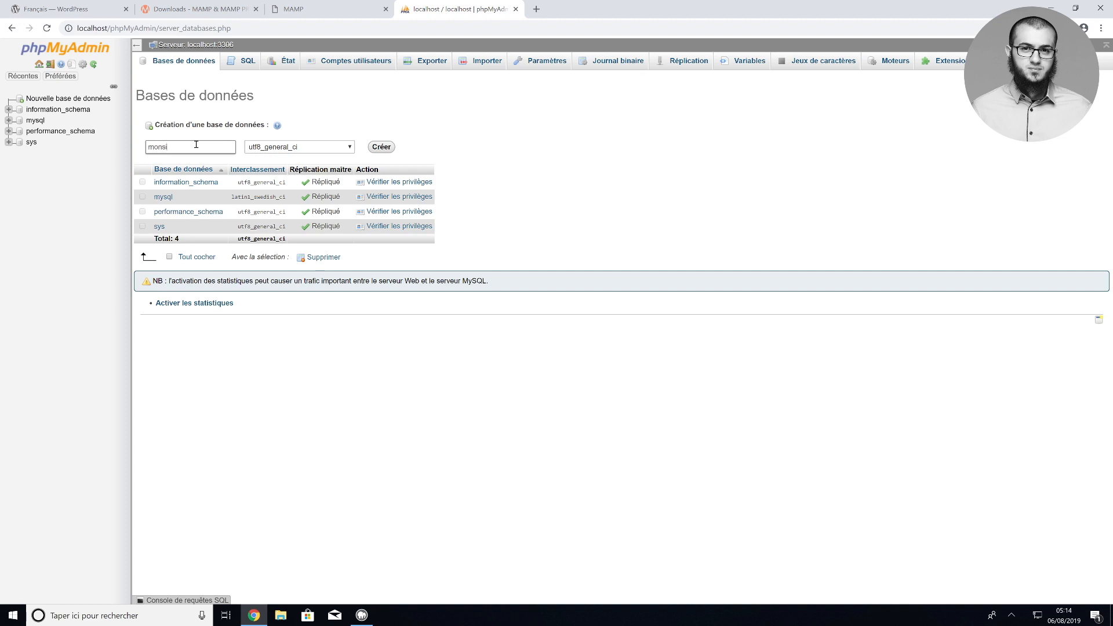
{"action": "type", "text": "tewp"}
{"action": "left_click", "coordinate": [377, 146]}
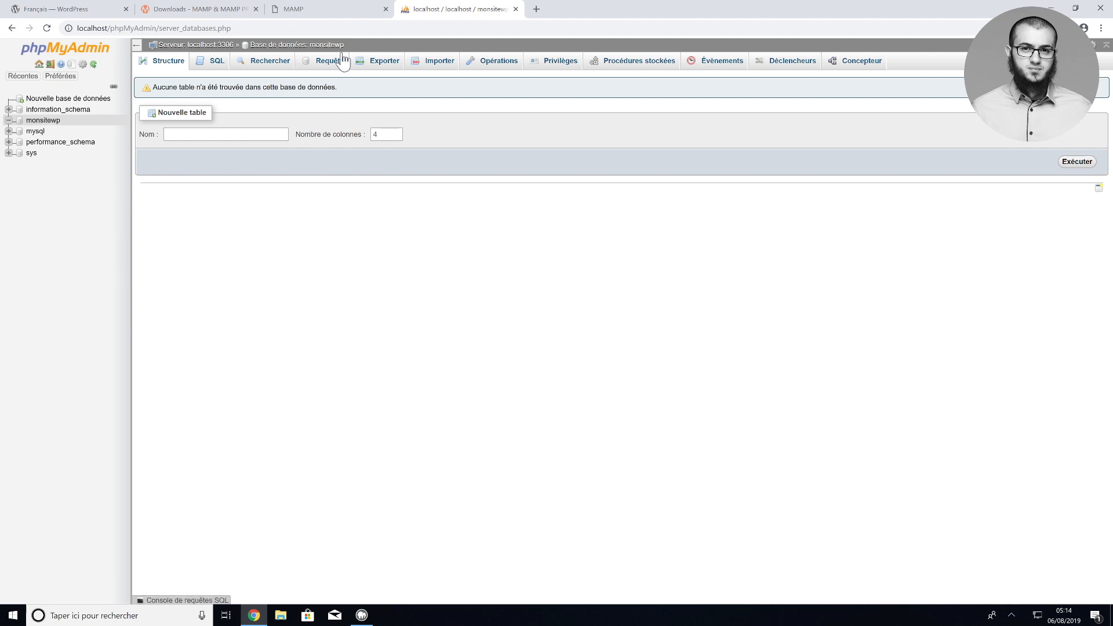
{"action": "left_click", "coordinate": [335, 13]}
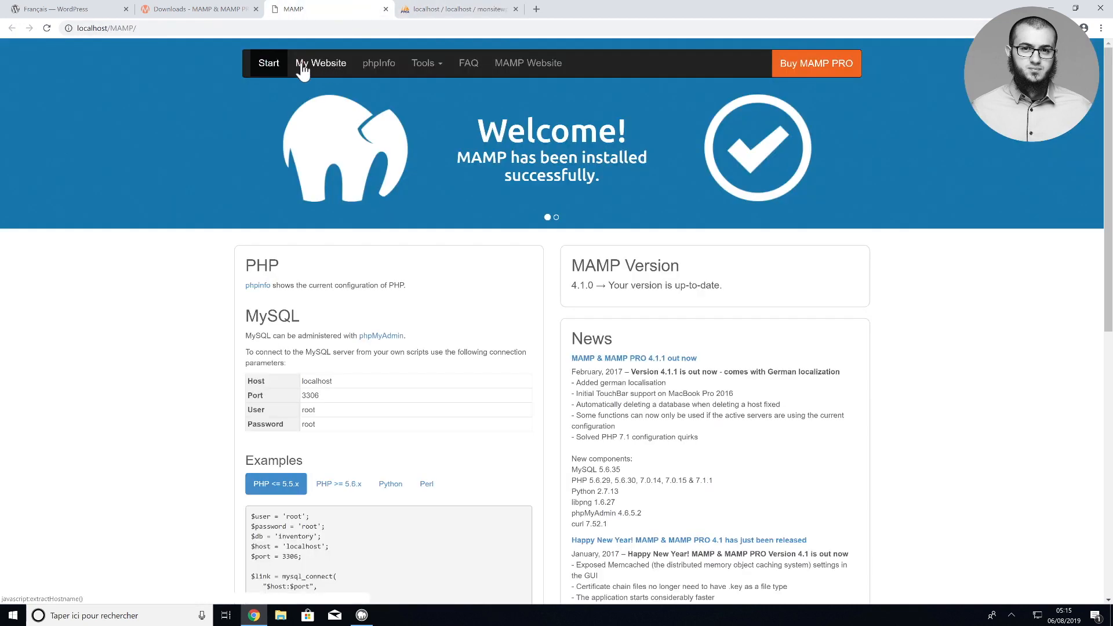
Confirm the localhost document root is C:/MAMP/htdocs, then switch to the French WordPress.org tab
{"action": "left_click", "coordinate": [313, 67]}
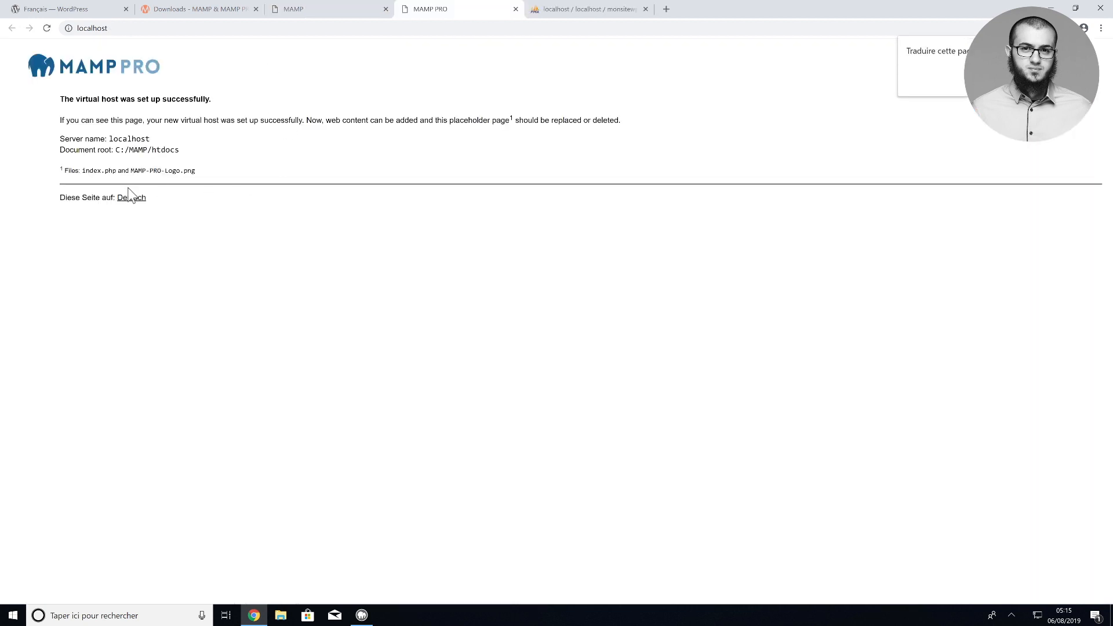
{"action": "left_click_drag", "start_coordinate": [153, 150], "coordinate": [177, 150]}
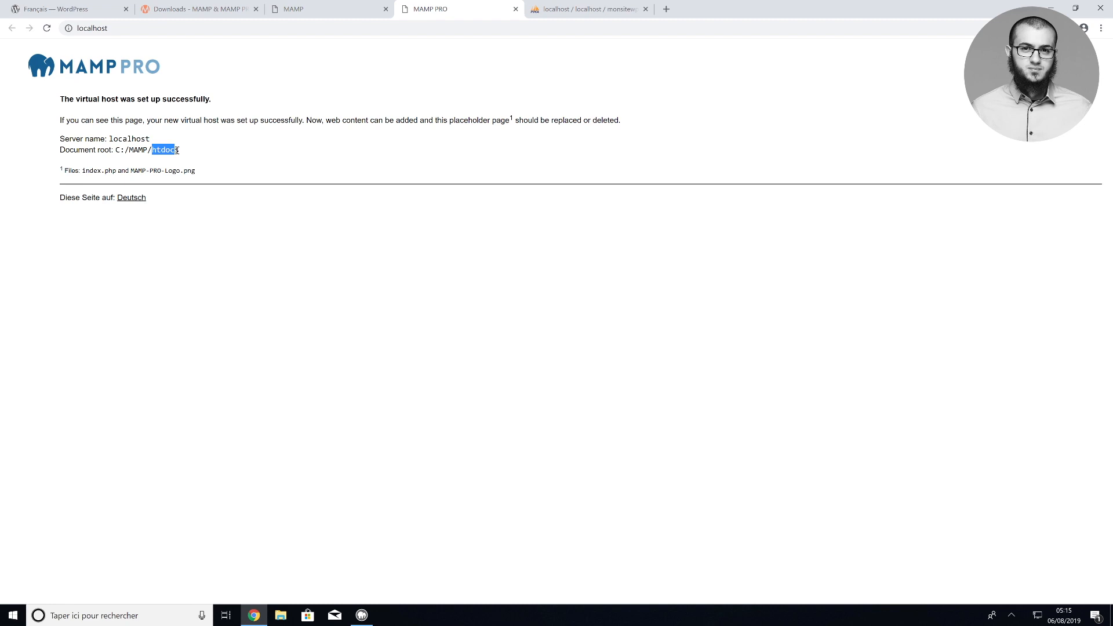
{"action": "left_click", "coordinate": [177, 151]}
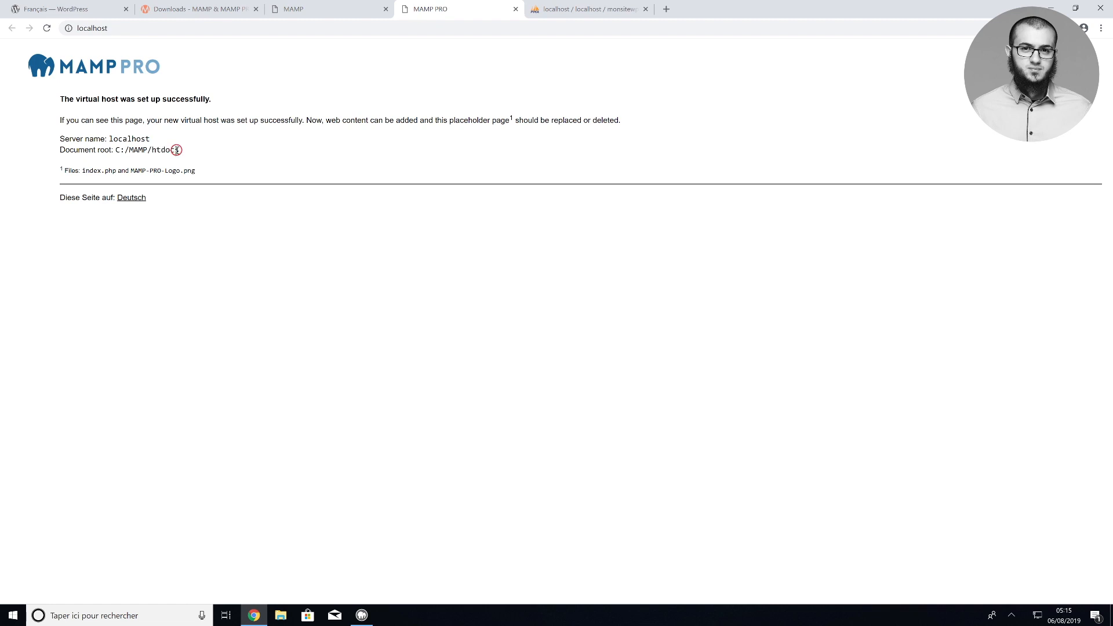
{"action": "left_click", "coordinate": [70, 9]}
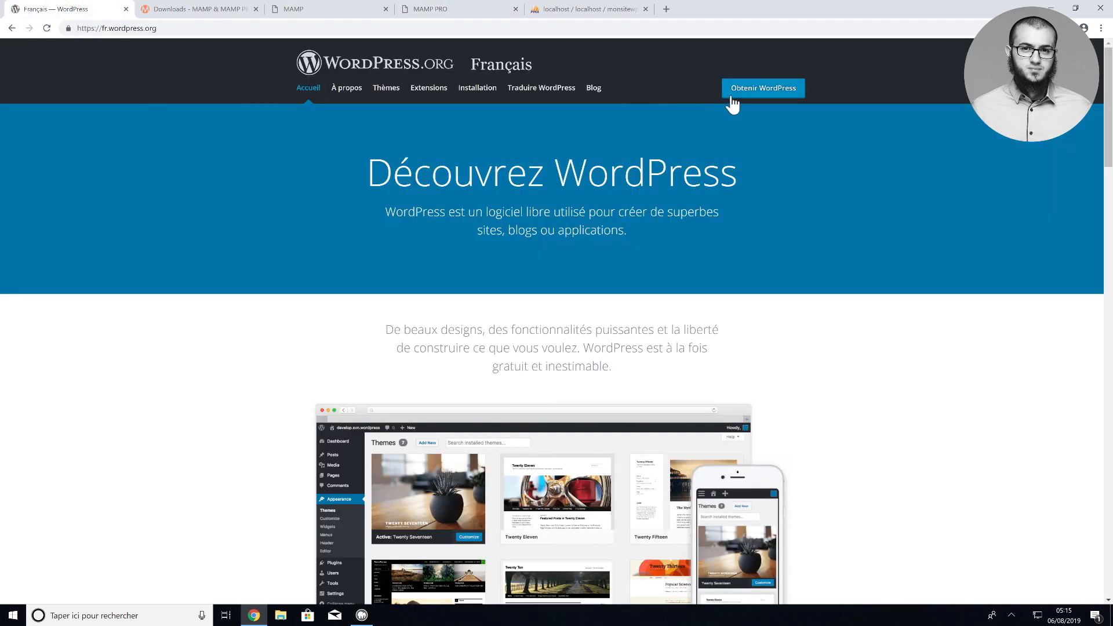
Download the French WordPress 5.2.2 zip from WordPress.org's Obtenir WordPress page
{"action": "left_click", "coordinate": [751, 91]}
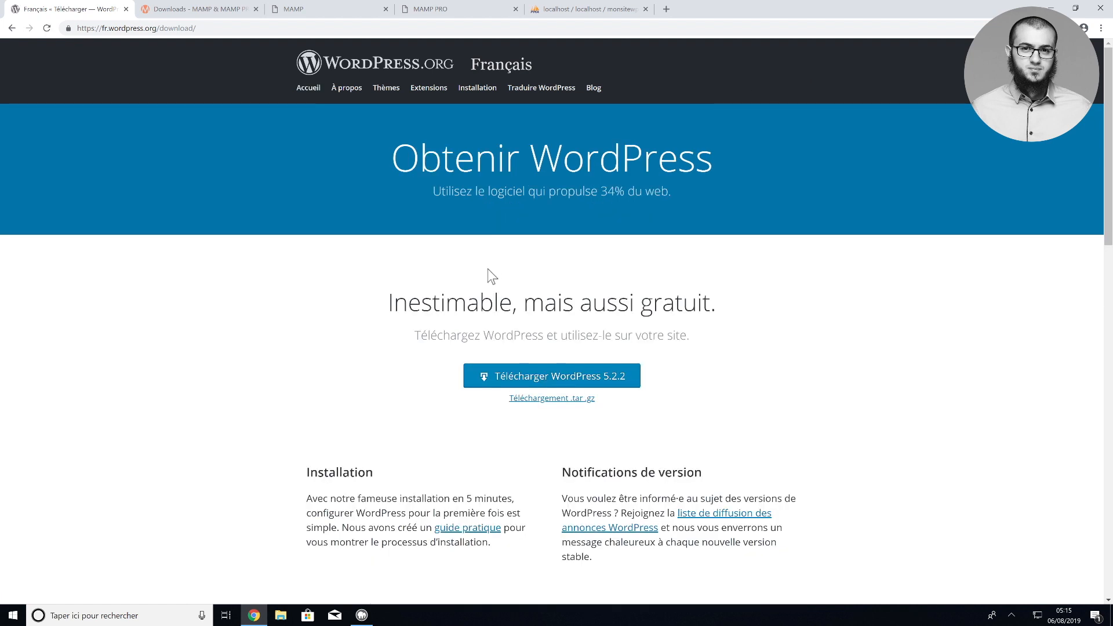
{"action": "left_click", "coordinate": [500, 375]}
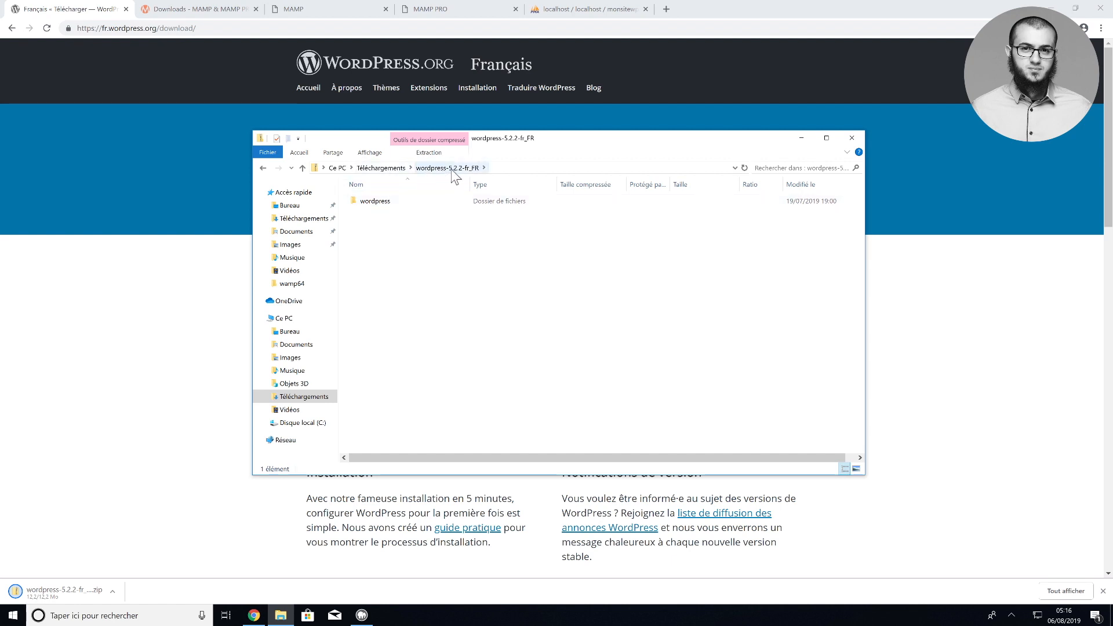
Open the archive's wordpress folder and select all 19 of its files and folders
{"action": "double_click", "coordinate": [385, 203]}
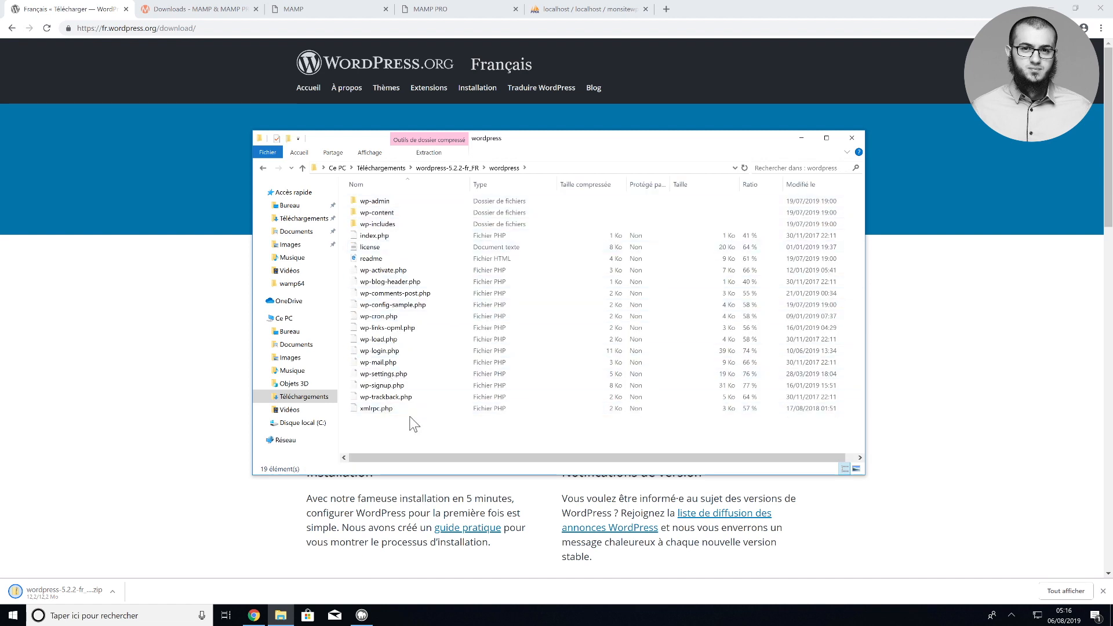
{"action": "left_click_drag", "start_coordinate": [410, 418], "coordinate": [402, 214]}
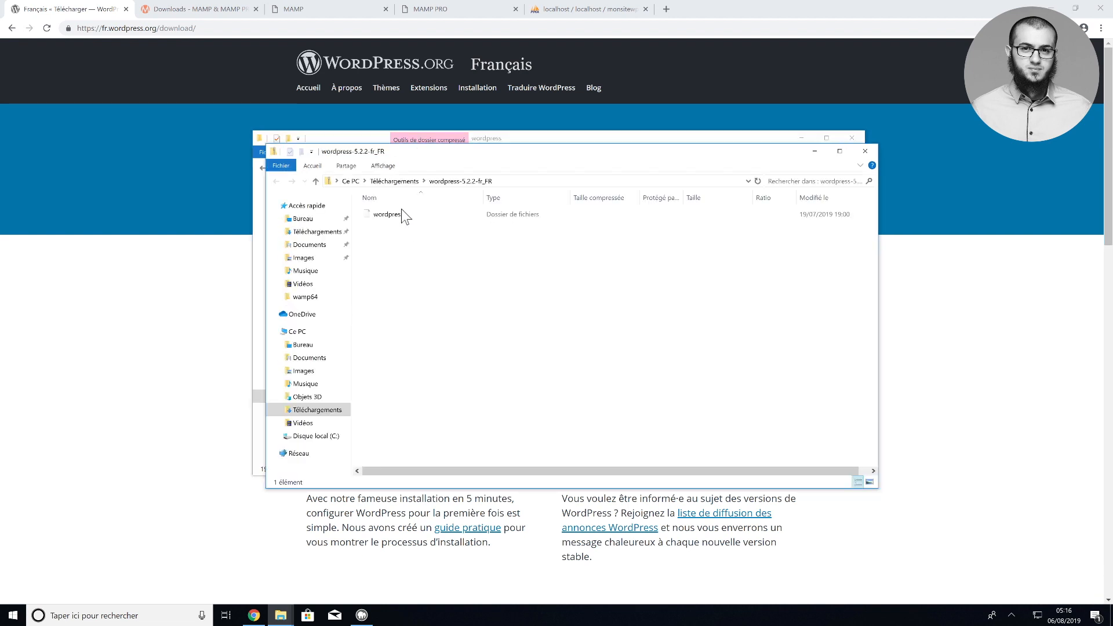
{"action": "left_click", "coordinate": [865, 151]}
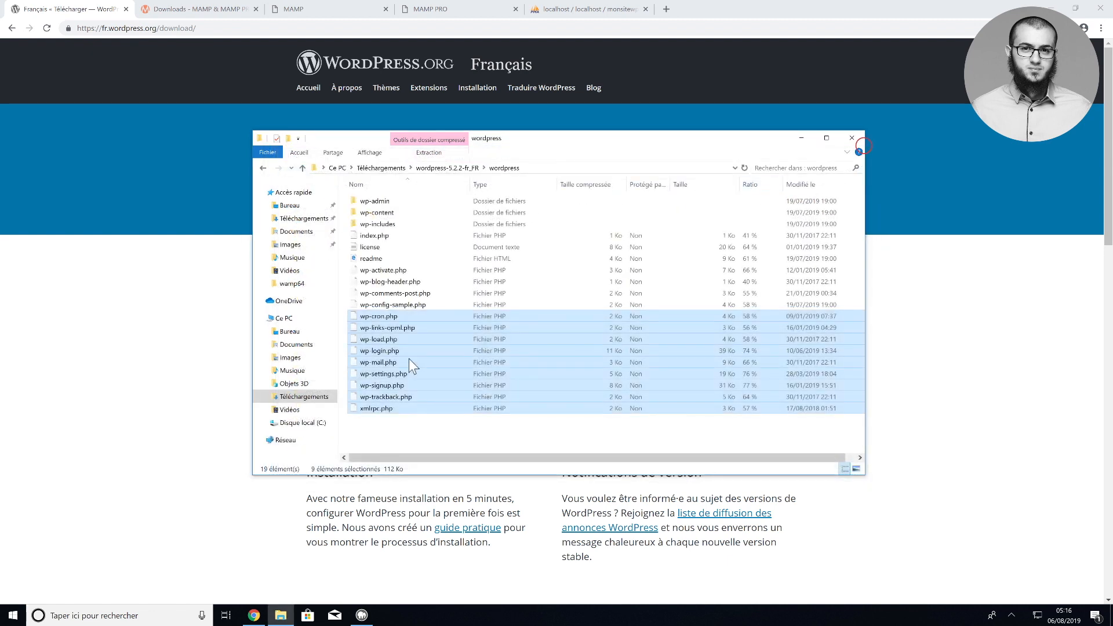
{"action": "left_click", "coordinate": [411, 407]}
{"action": "left_click", "coordinate": [399, 204], "text": "shift"}
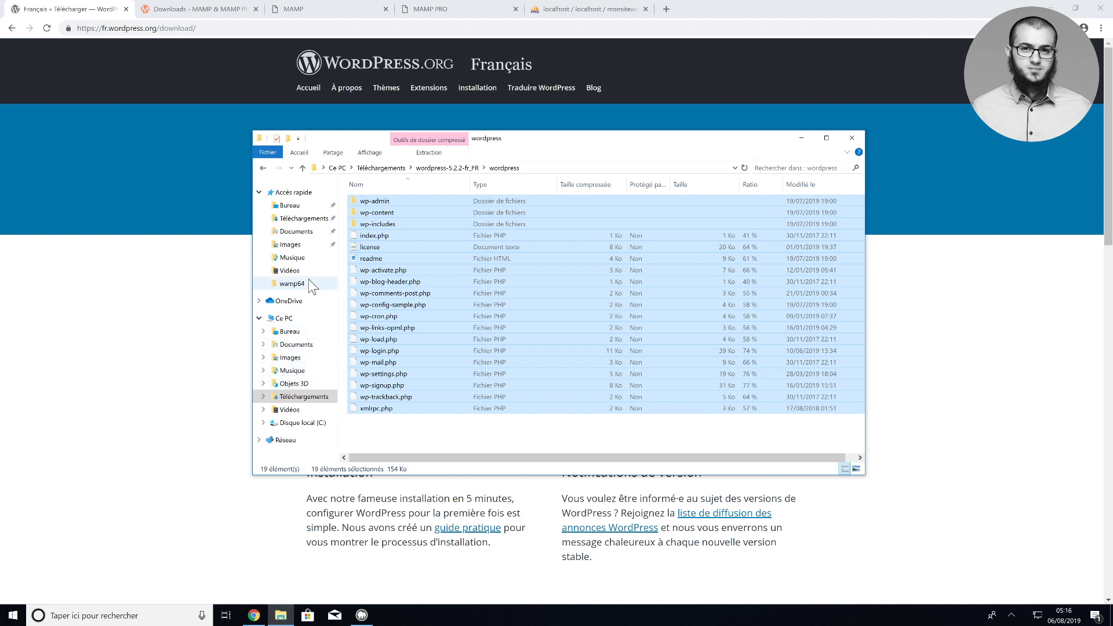
Minimize the browser and the wordpress folder window to reveal the desktop and MAMP
{"action": "left_click", "coordinate": [191, 319]}
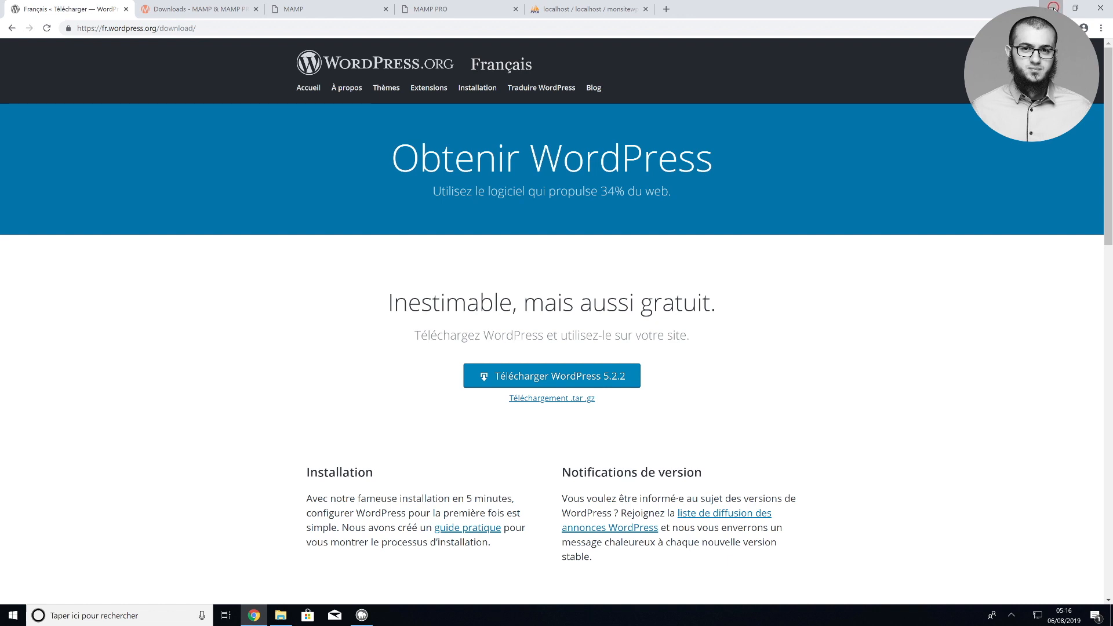
{"action": "left_click", "coordinate": [1051, 8]}
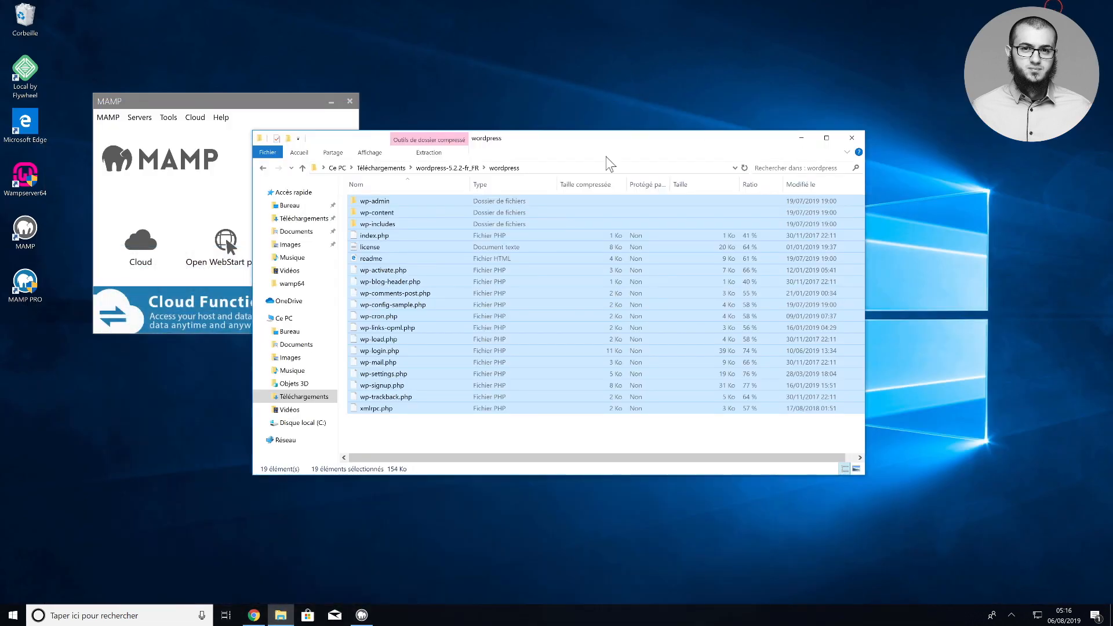
{"action": "left_click", "coordinate": [804, 139]}
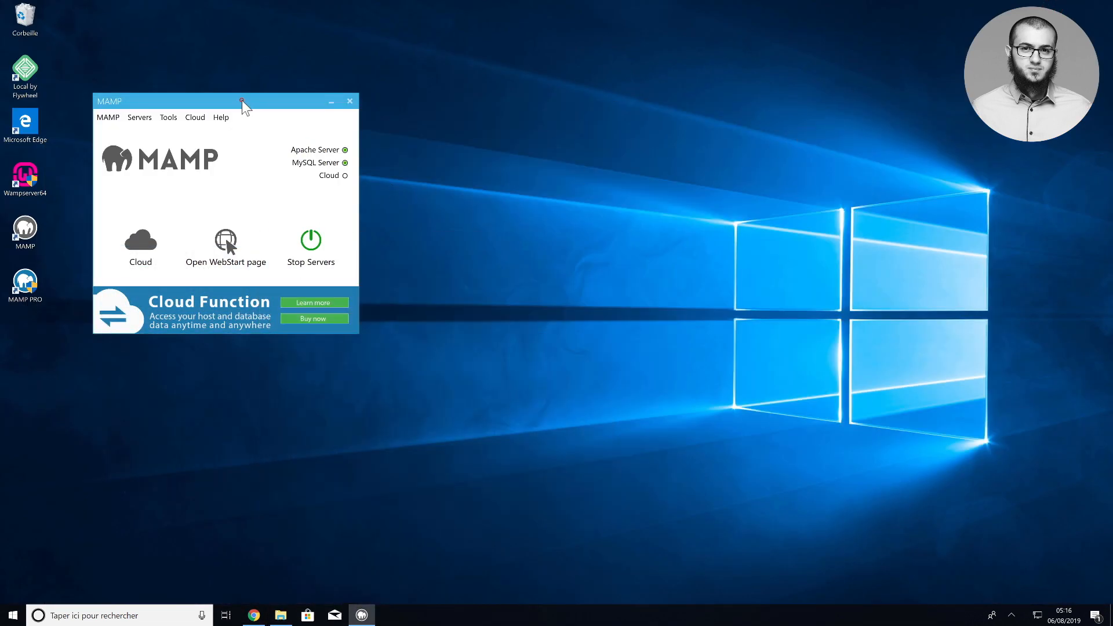
Open the C:\MAMP install folder through the MAMP shortcut's file-location property
{"action": "left_click_drag", "start_coordinate": [241, 99], "coordinate": [301, 100]}
{"action": "left_click", "coordinate": [388, 102]}
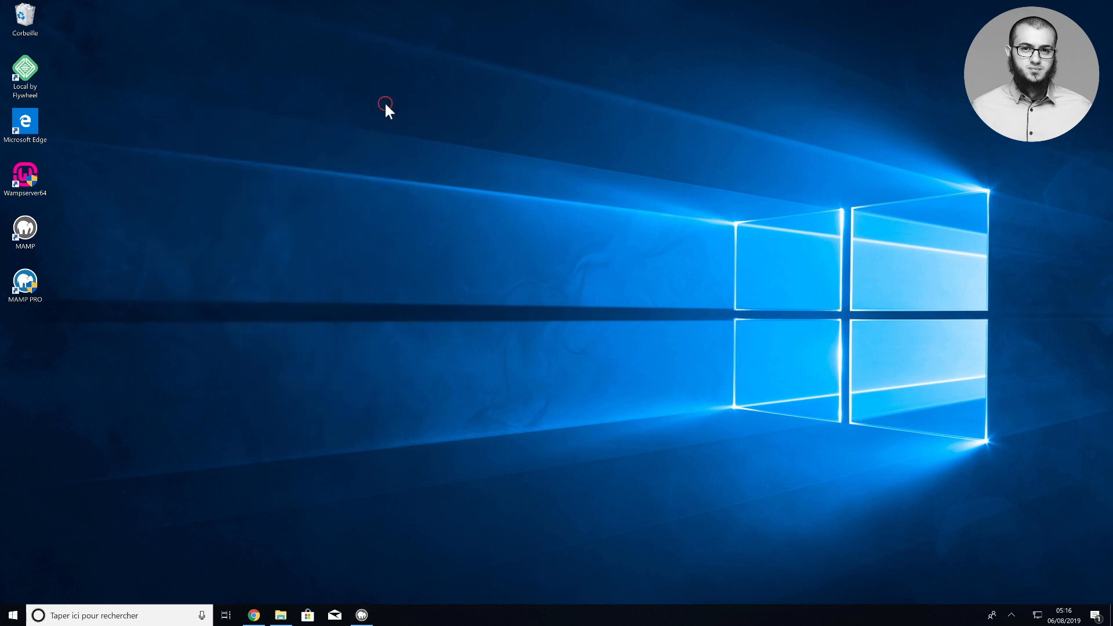
{"action": "right_click", "coordinate": [33, 234]}
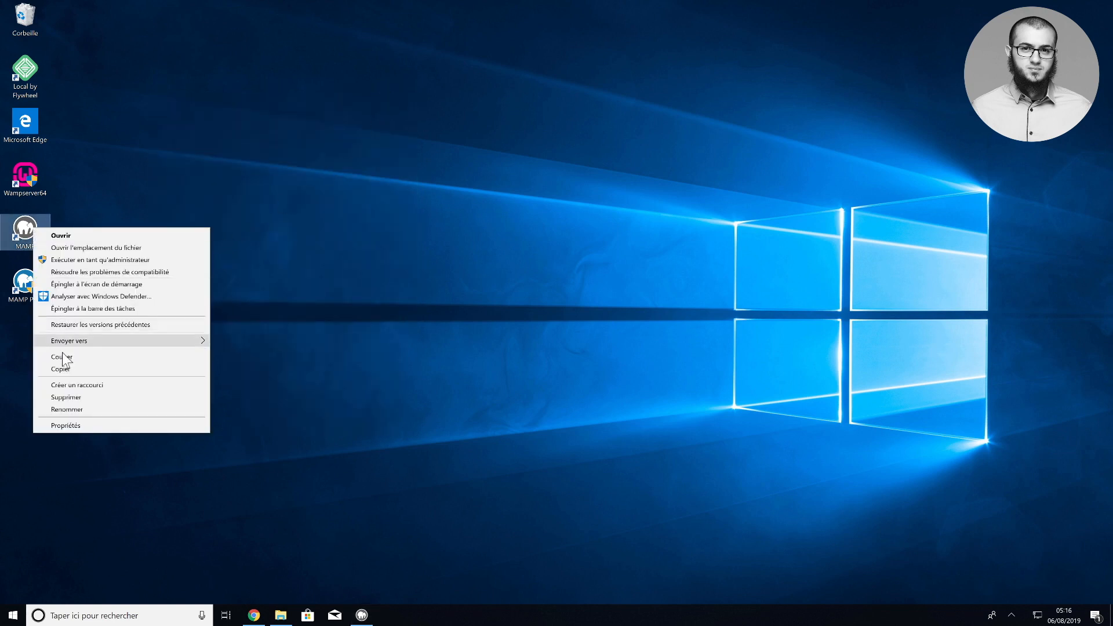
{"action": "left_click", "coordinate": [55, 425]}
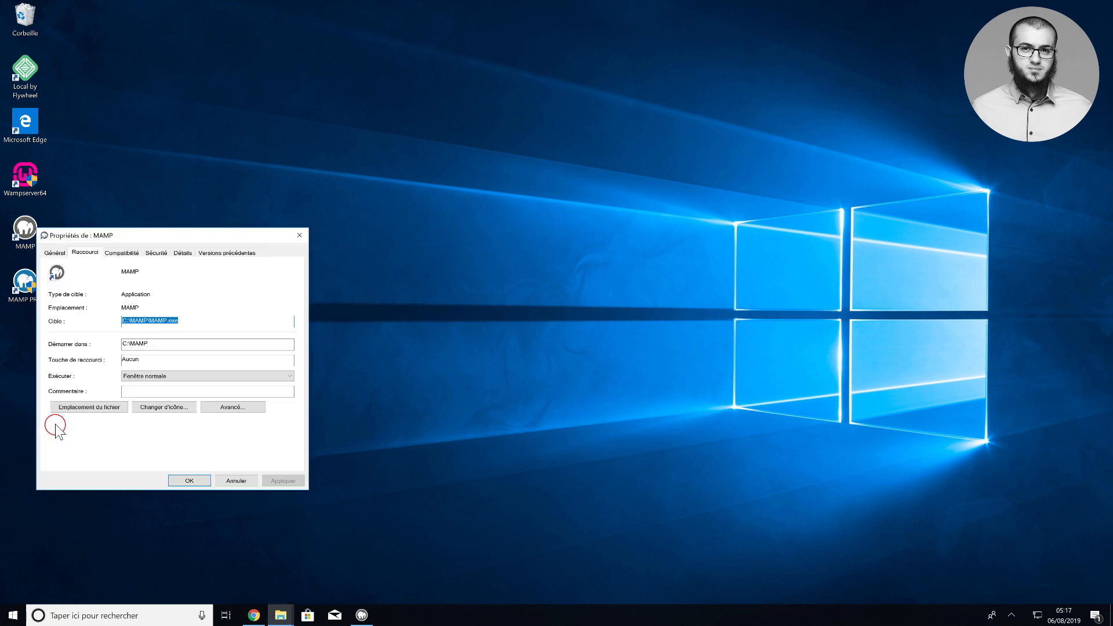
{"action": "left_click", "coordinate": [74, 408]}
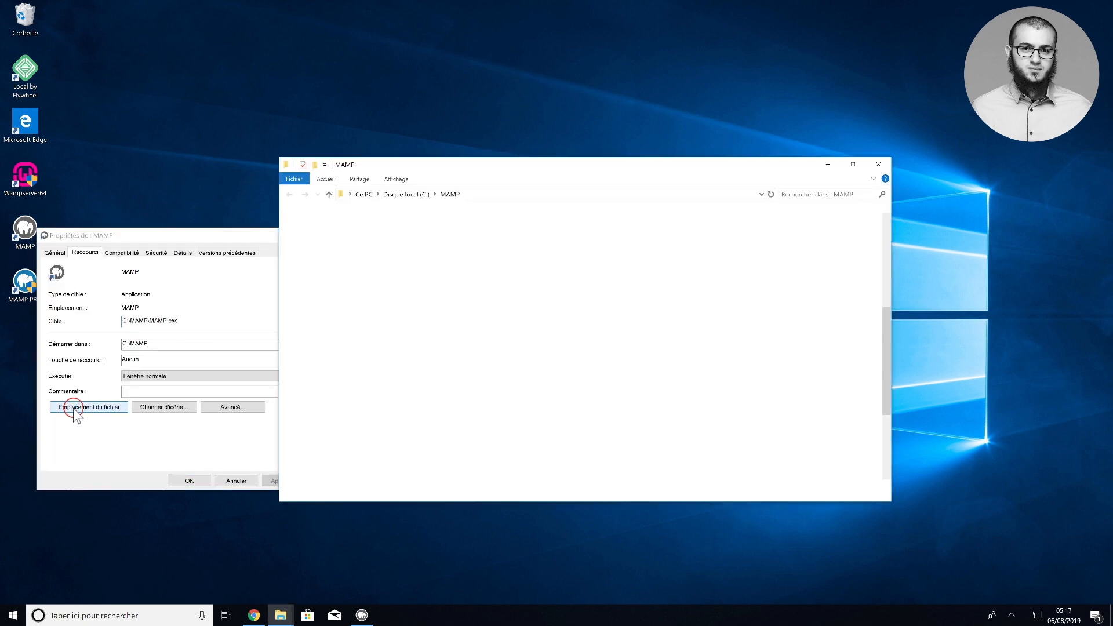
{"action": "left_click", "coordinate": [227, 237]}
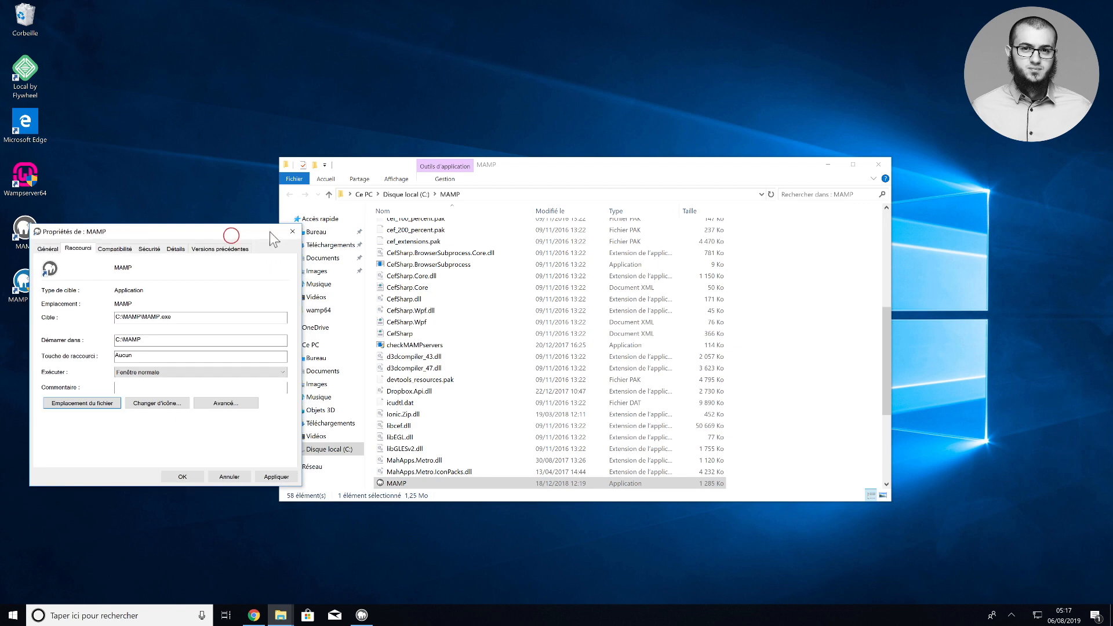
{"action": "left_click", "coordinate": [288, 231]}
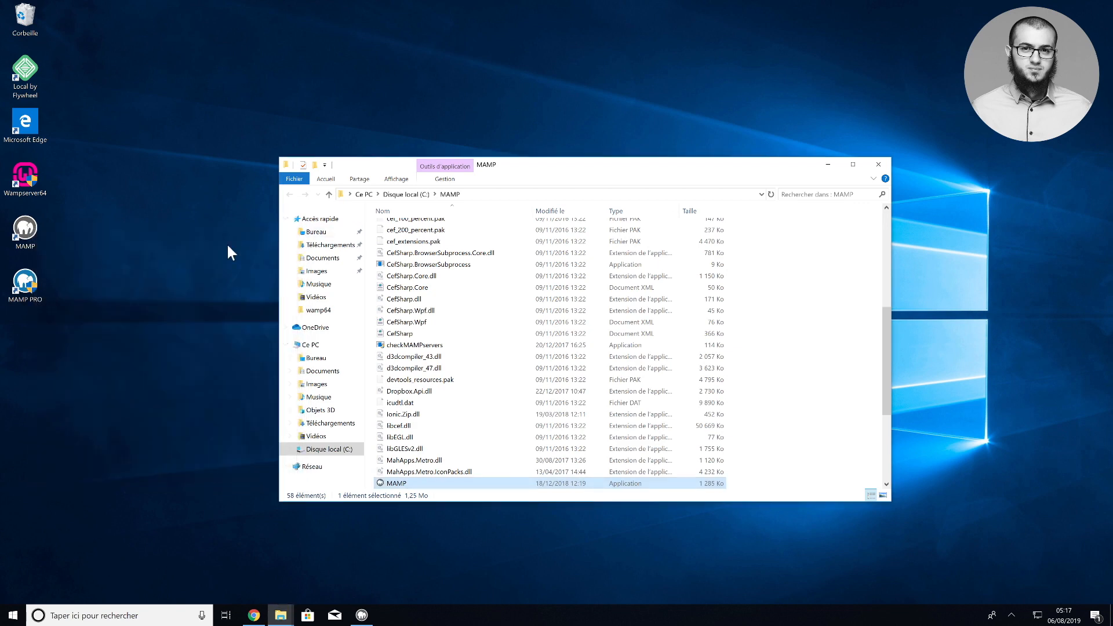
{"action": "scroll", "coordinate": [452, 306], "scroll_direction": "up", "scroll_amount": 5}
{"action": "scroll", "coordinate": [452, 307], "scroll_direction": "up", "scroll_amount": 2}
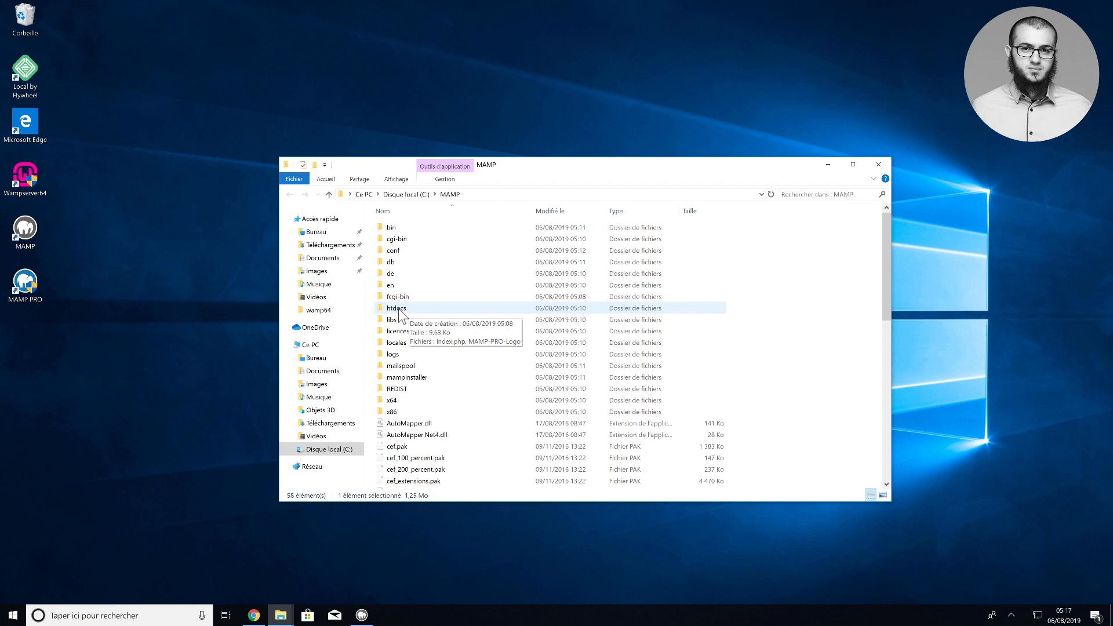
Open htdocs and move index.php and MAMP-PRO-Logo out onto the desktop
{"action": "left_click_drag", "start_coordinate": [398, 308], "coordinate": [318, 305]}
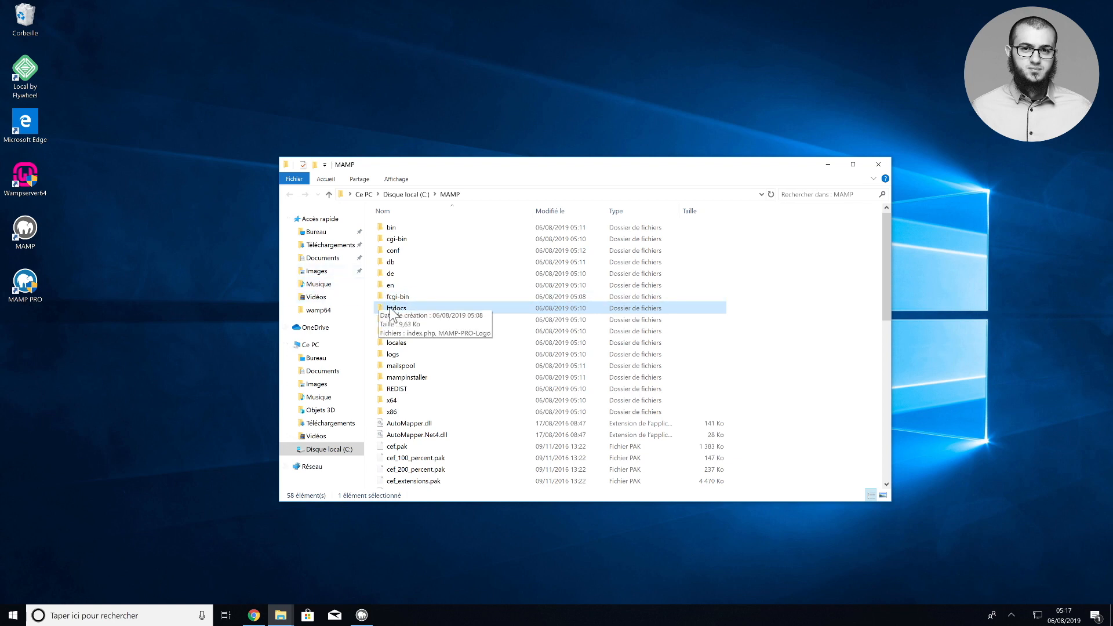
{"action": "double_click", "coordinate": [390, 311]}
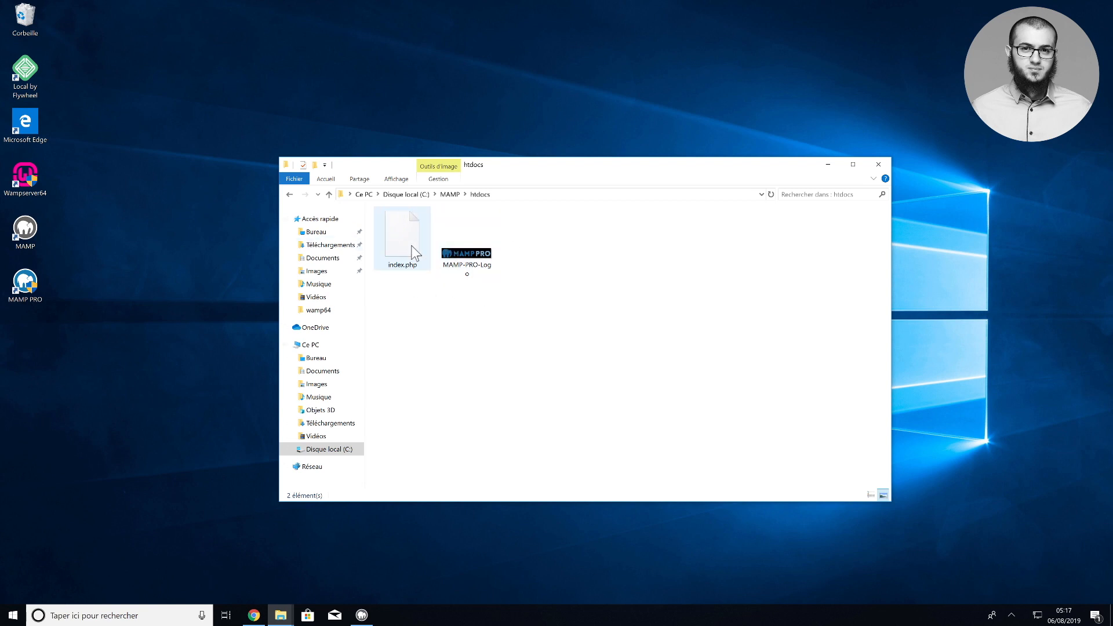
{"action": "left_click", "coordinate": [468, 260]}
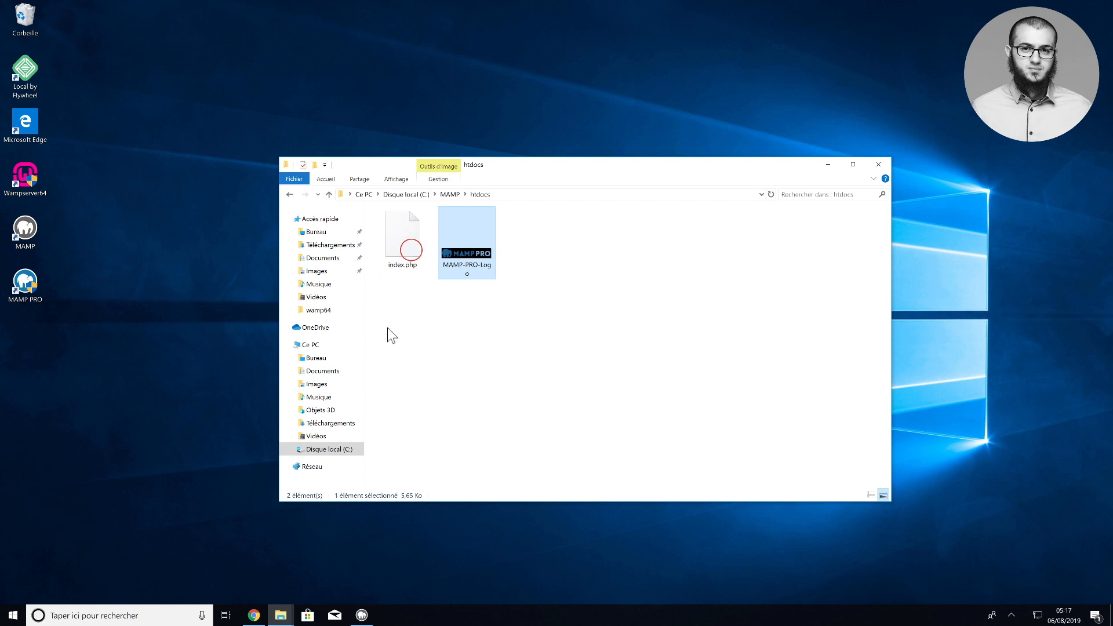
{"action": "left_click", "coordinate": [406, 249], "text": "ctrl"}
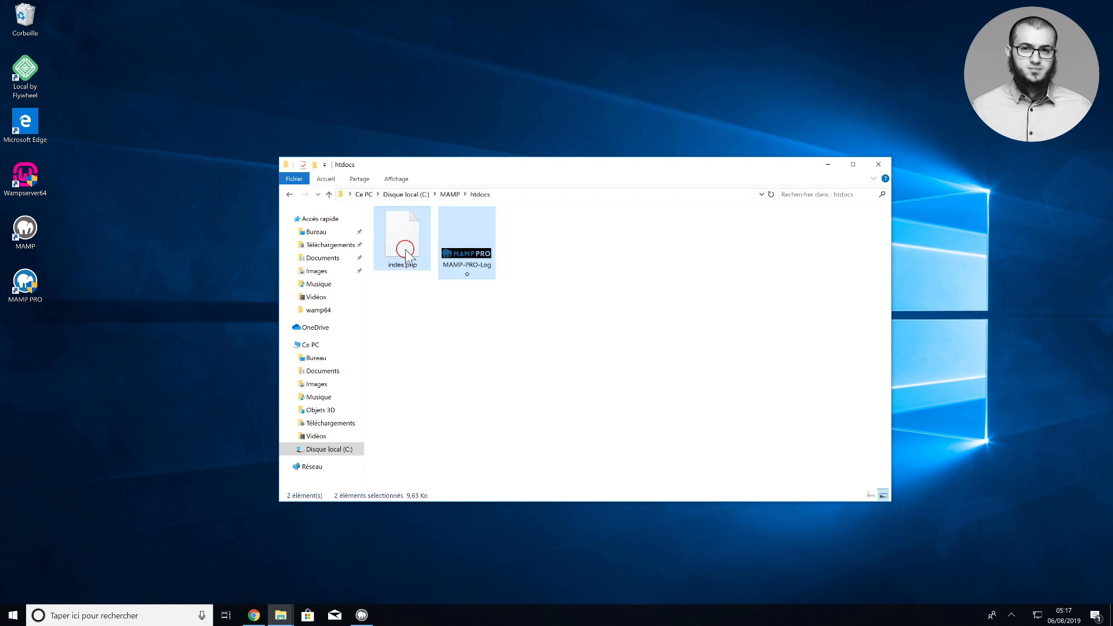
{"action": "left_click_drag", "start_coordinate": [406, 249], "coordinate": [102, 83]}
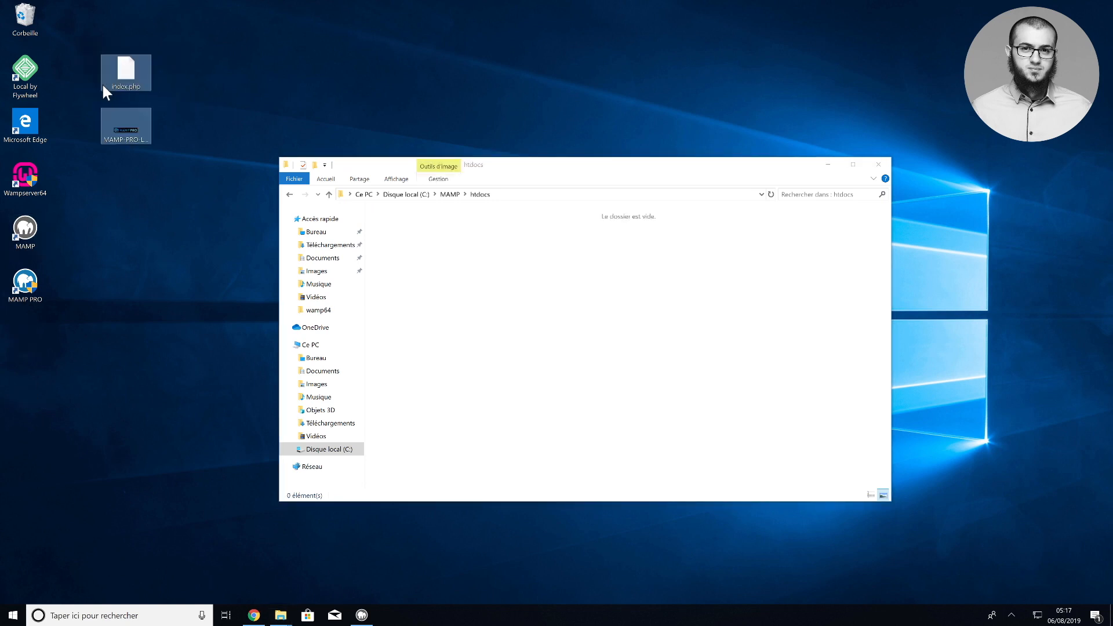
{"action": "left_click", "coordinate": [187, 114]}
{"action": "left_click_drag", "start_coordinate": [173, 46], "coordinate": [118, 168]}
Paste the 19 WordPress files and folders into C:\MAMP\htdocs, then close the folder window
{"action": "left_click_drag", "start_coordinate": [121, 69], "coordinate": [78, 31]}
{"action": "left_click", "coordinate": [432, 243]}
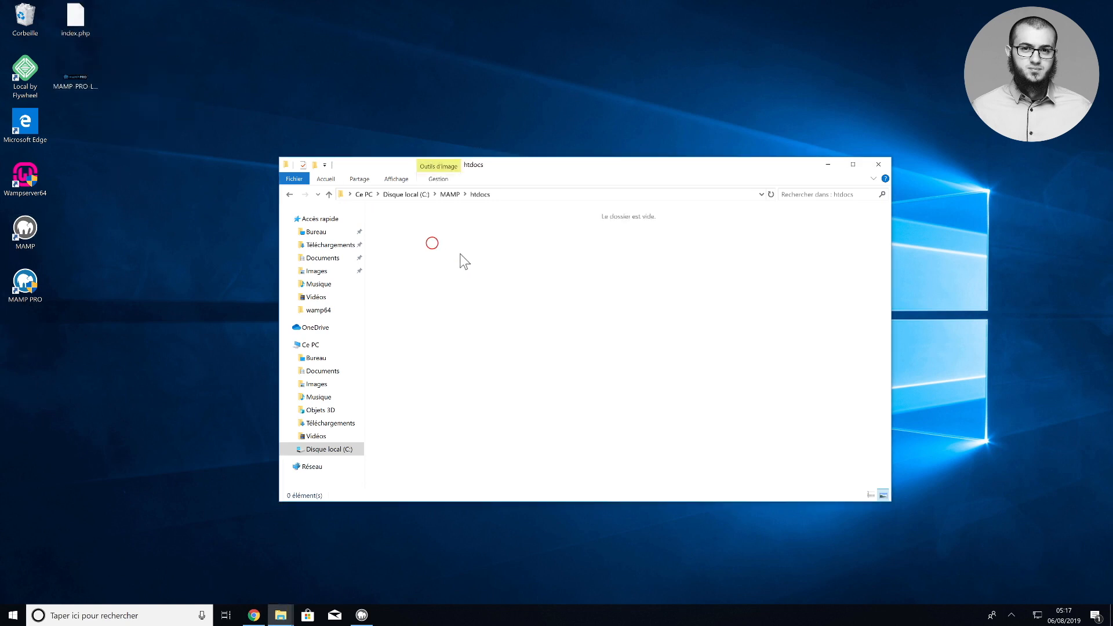
{"action": "right_click", "coordinate": [460, 255]}
{"action": "left_click", "coordinate": [497, 327]}
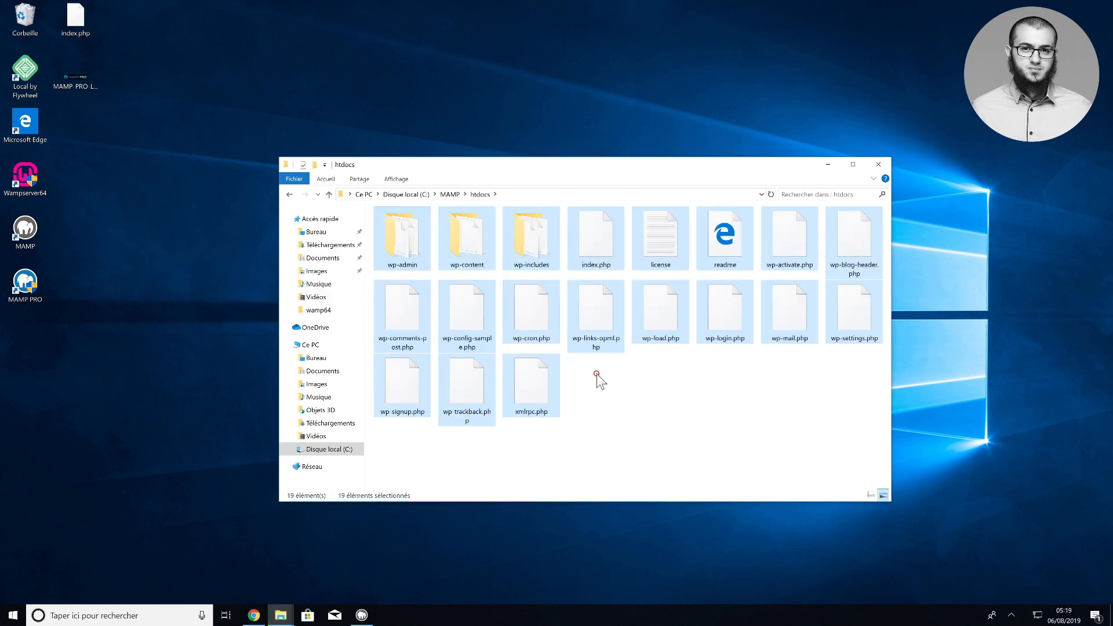
{"action": "left_click", "coordinate": [596, 377]}
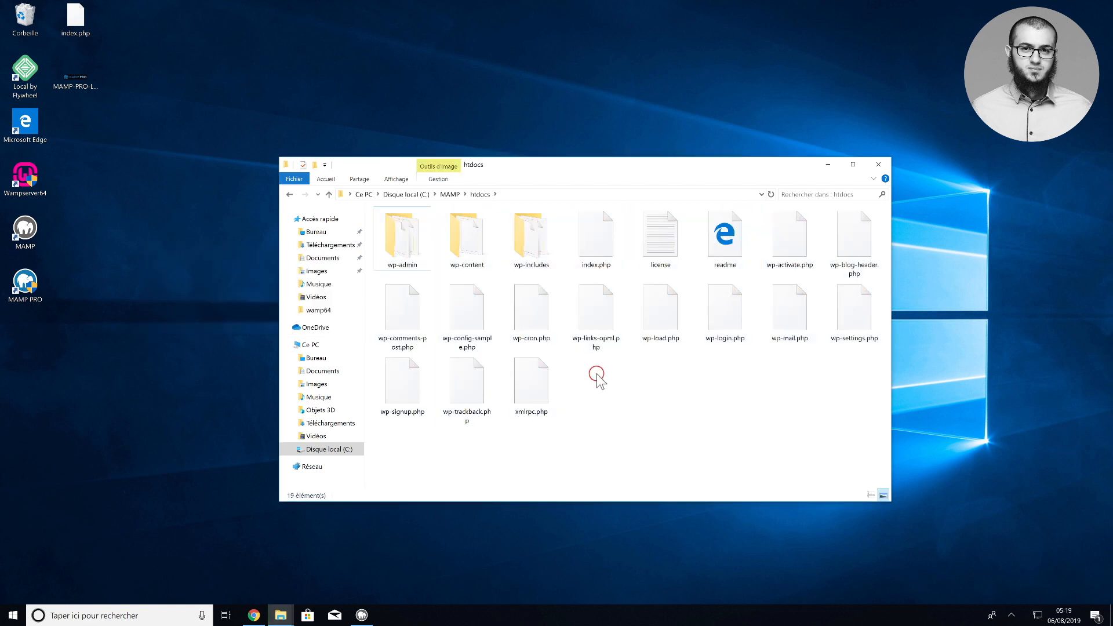
{"action": "left_click", "coordinate": [879, 164]}
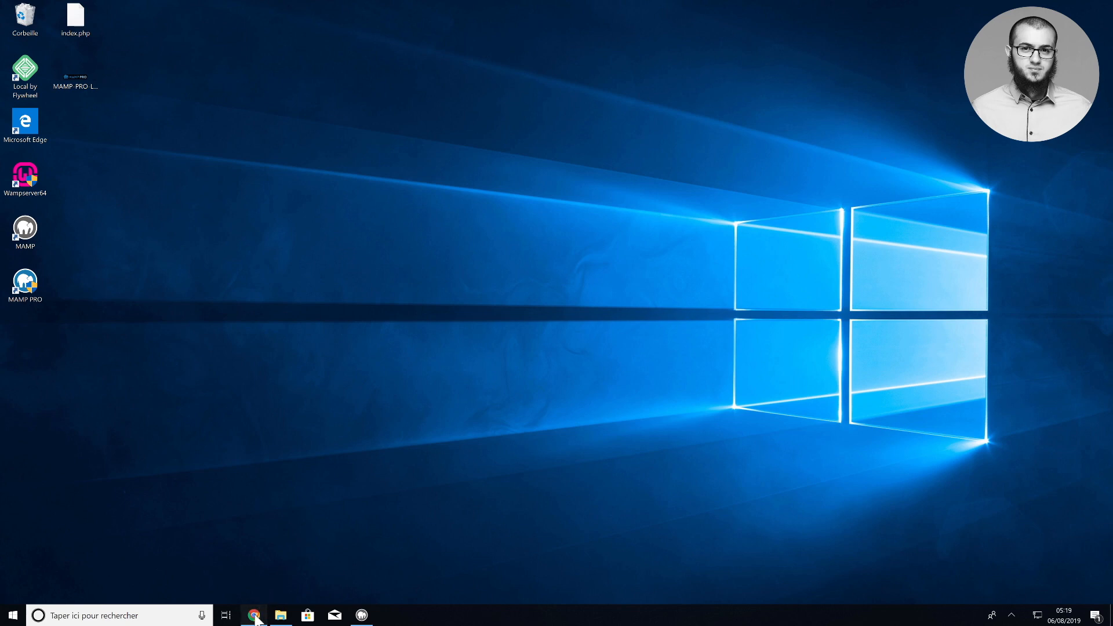
Open the local MAMP website and start WordPress's database configuration step
{"action": "left_click", "coordinate": [257, 608]}
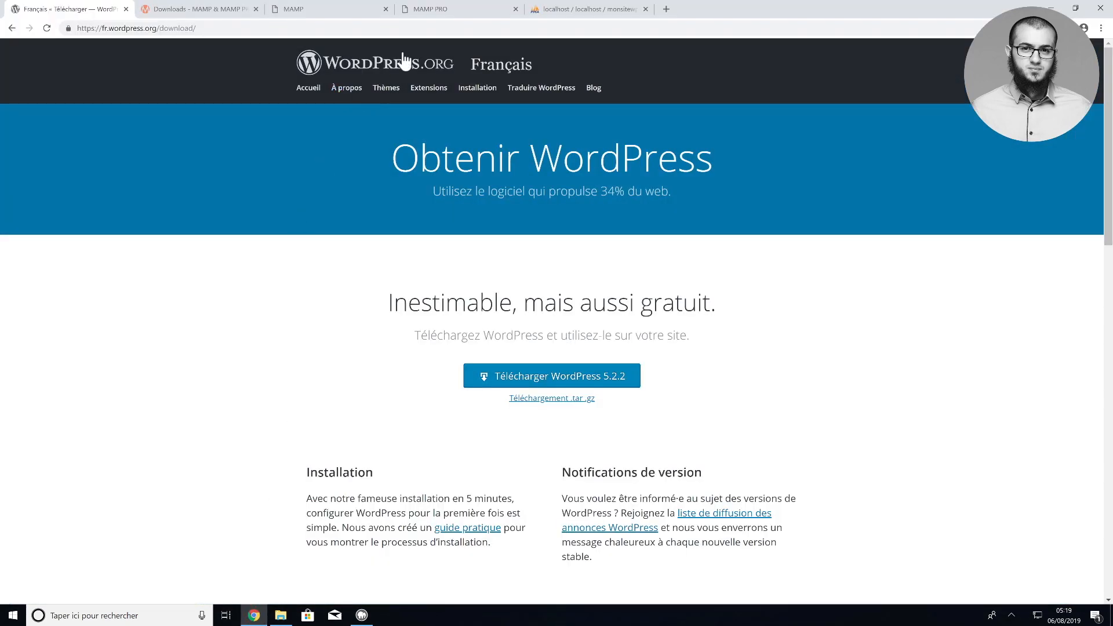
{"action": "left_click", "coordinate": [343, 10]}
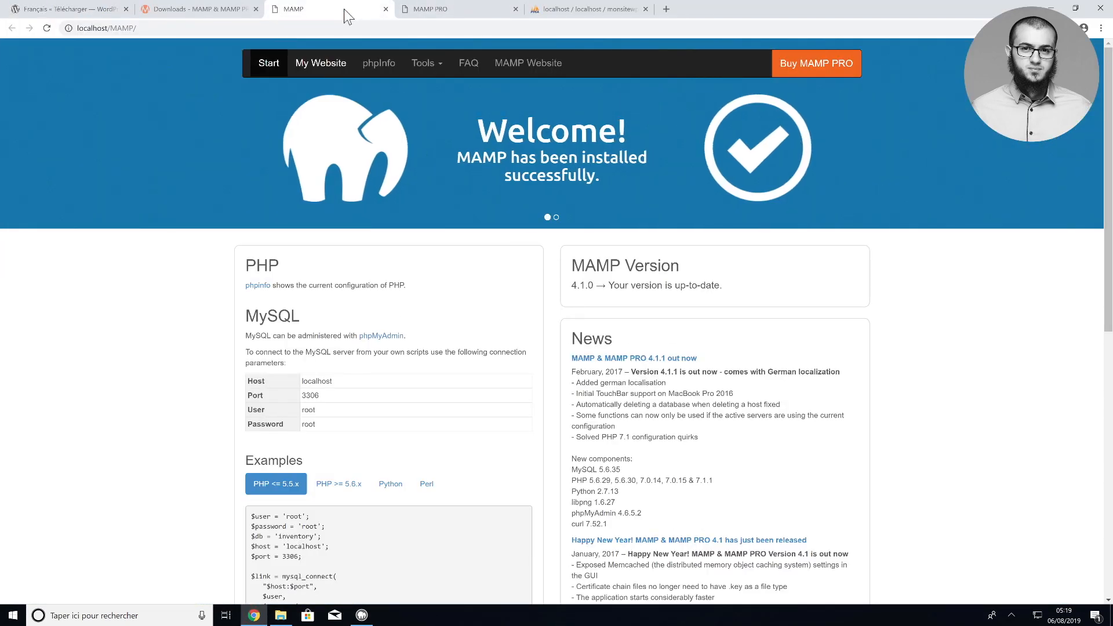
{"action": "left_click", "coordinate": [320, 64]}
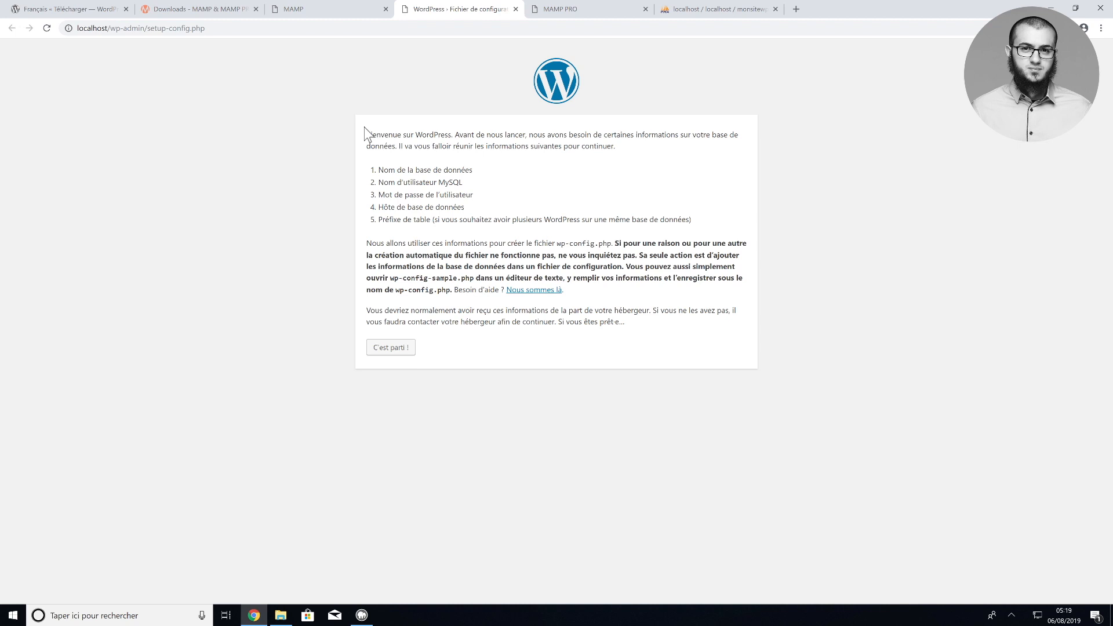
{"action": "left_click", "coordinate": [385, 351]}
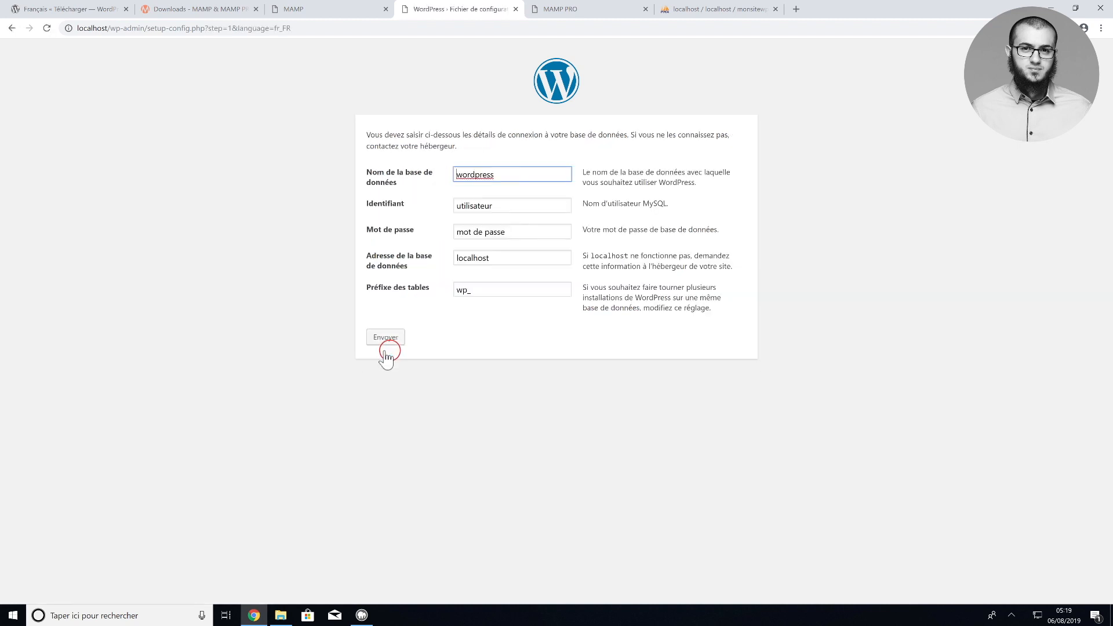
Enter database monsitewp, the MySQL password and prefix zp103_, submit, then retry after the connection error
{"action": "double_click", "coordinate": [464, 176]}
{"action": "type", "text": "sitewp"}
{"action": "double_click", "coordinate": [469, 204]}
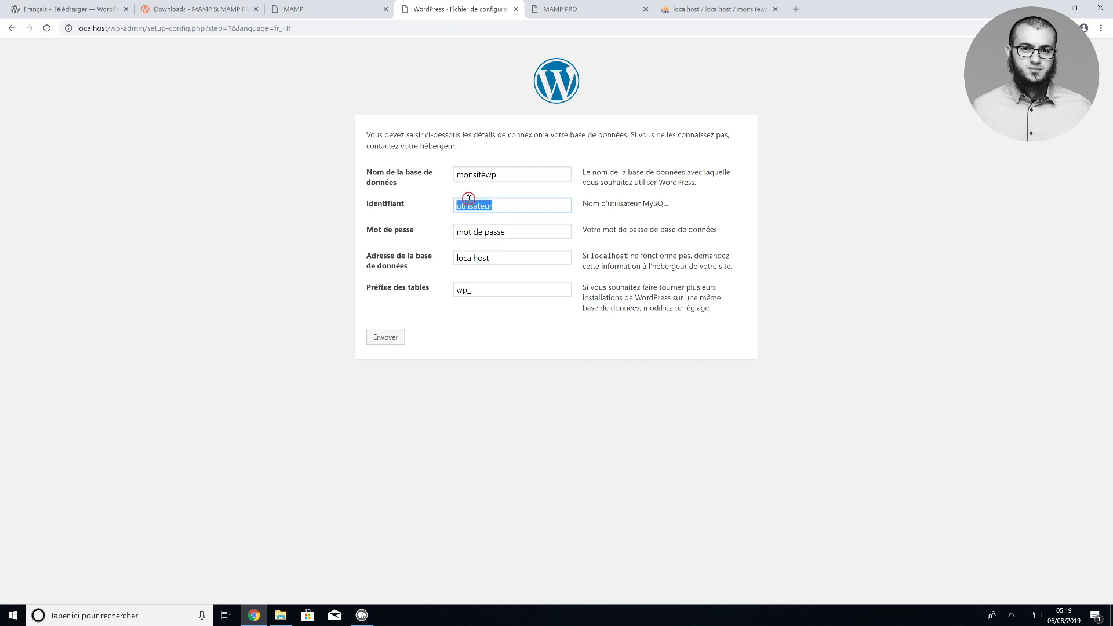
{"action": "key", "text": "BackSpace"}
{"action": "key", "text": "Tab"}
{"action": "key", "text": "BackSpace"}
{"action": "type", "text": "ro"}
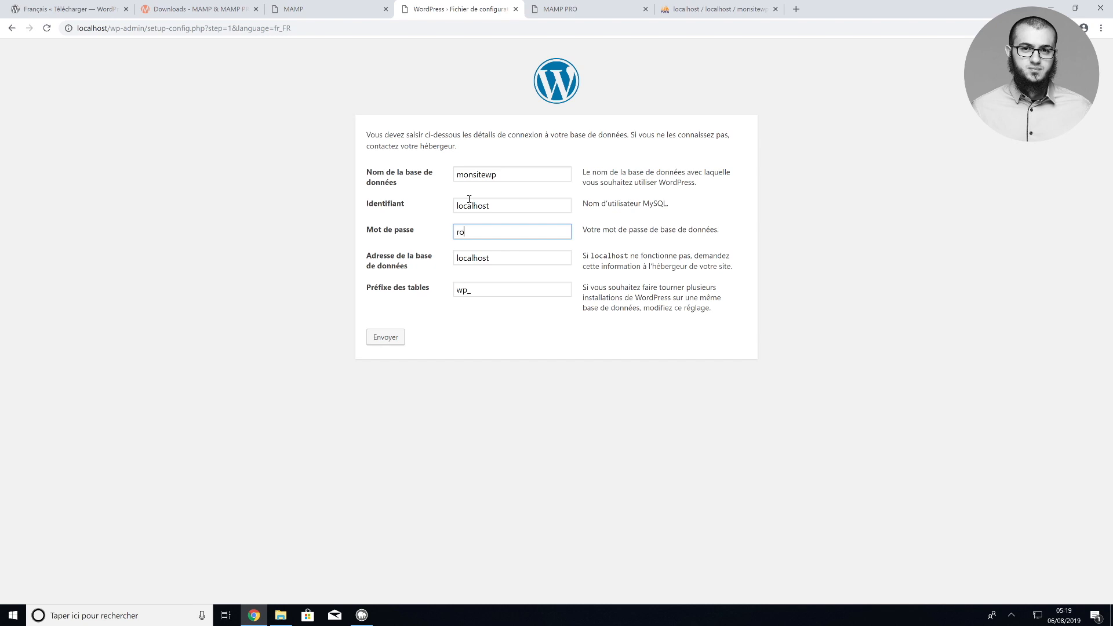
{"action": "type", "text": "ot"}
{"action": "left_click", "coordinate": [464, 289]}
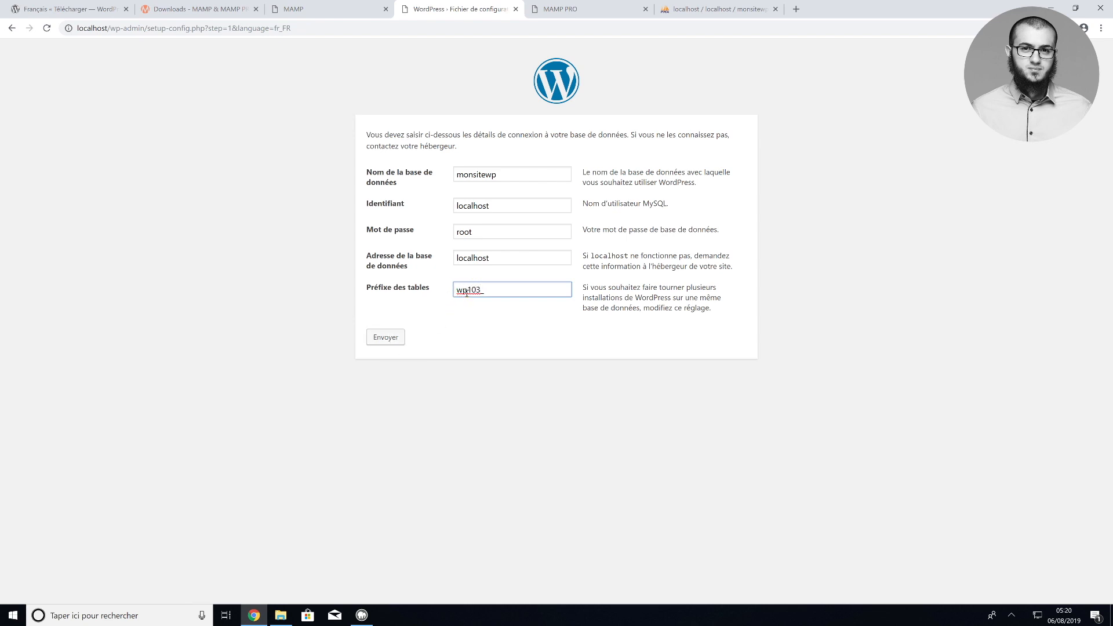
{"action": "left_click_drag", "start_coordinate": [467, 293], "coordinate": [458, 294]}
{"action": "type", "text": "zp"}
{"action": "left_click", "coordinate": [391, 338]}
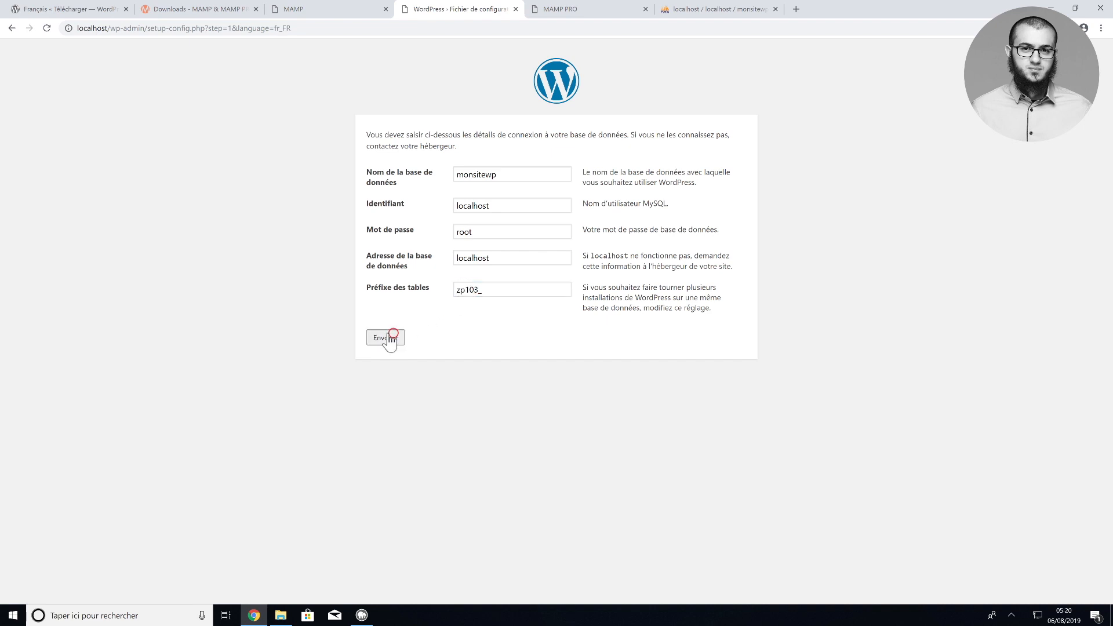
{"action": "left_click", "coordinate": [396, 272]}
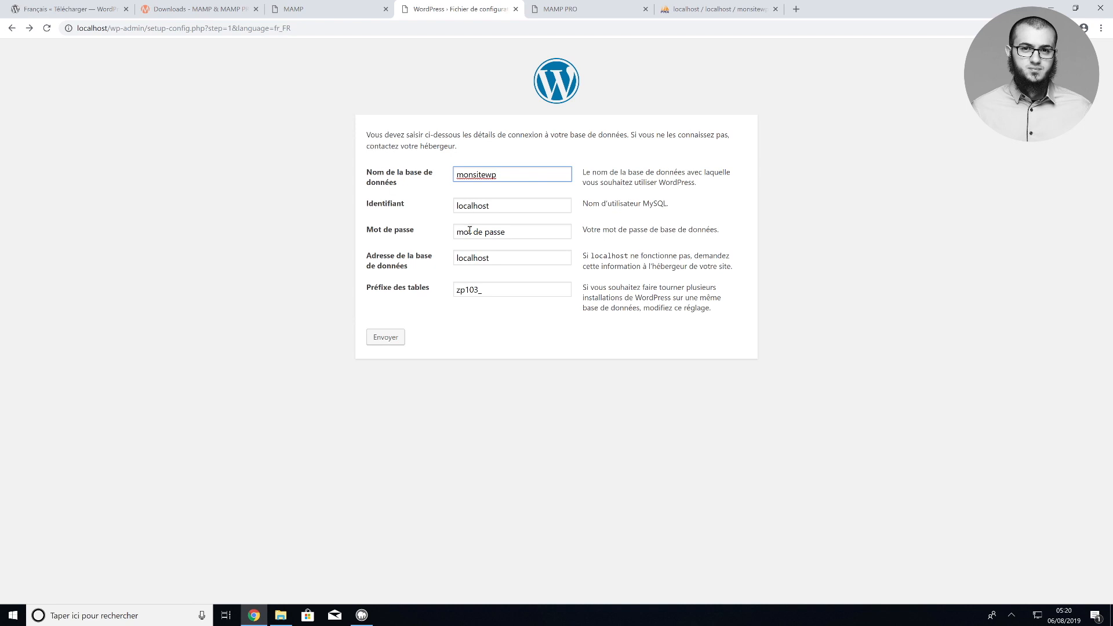
Fill the username with MAMP's MySQL user and enter MAMP's default MySQL password
{"action": "left_click", "coordinate": [326, 8]}
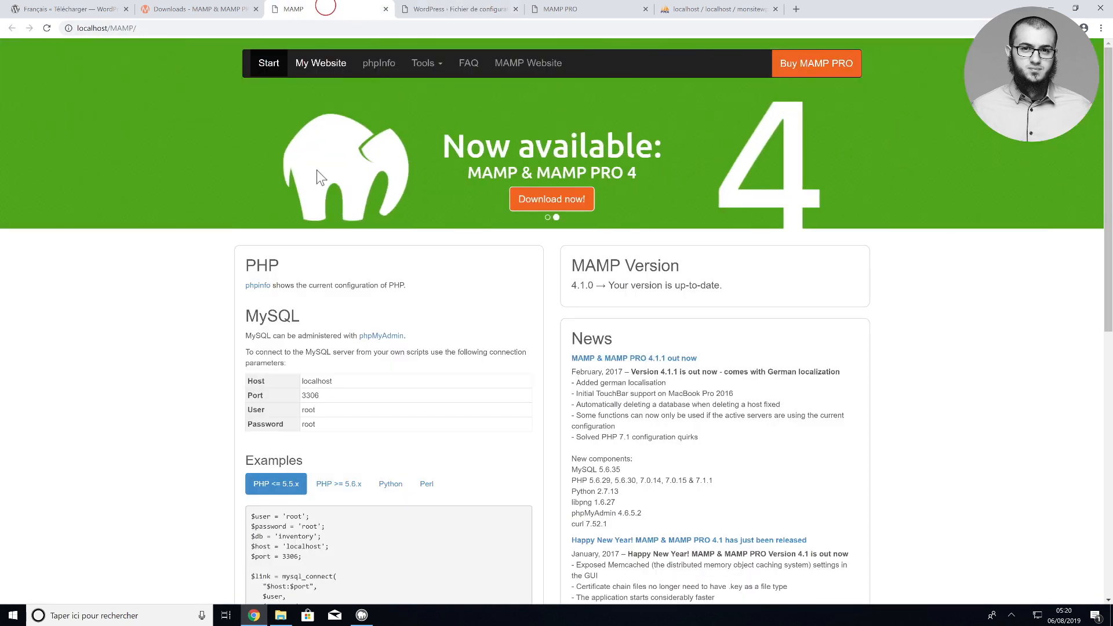
{"action": "double_click", "coordinate": [307, 410]}
{"action": "key", "text": "ctrl+c"}
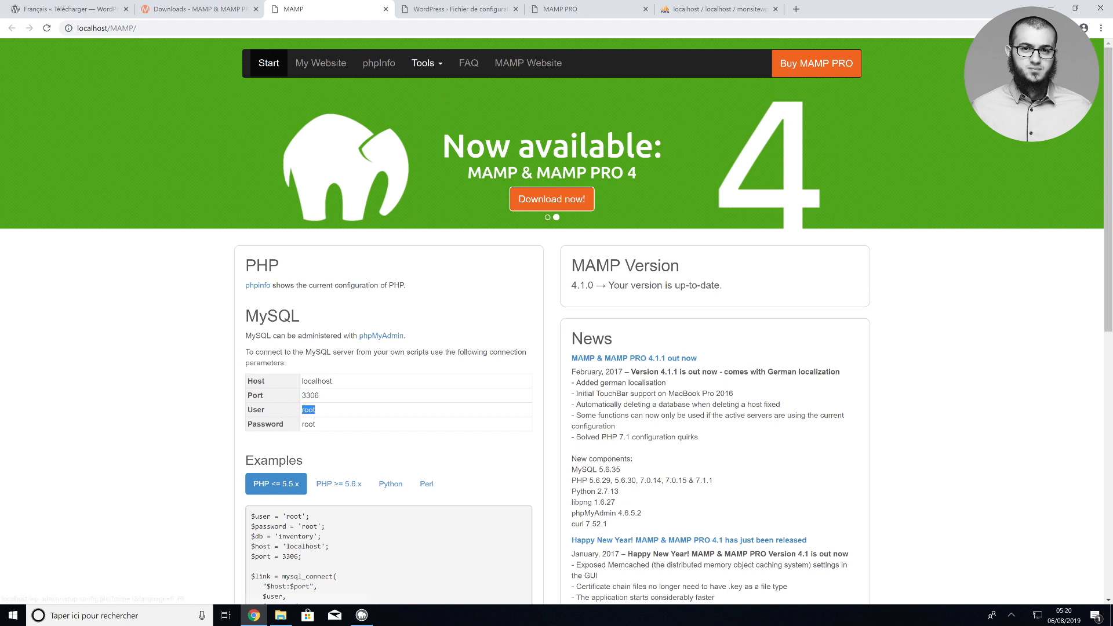
{"action": "left_click", "coordinate": [450, 9]}
{"action": "double_click", "coordinate": [474, 207]}
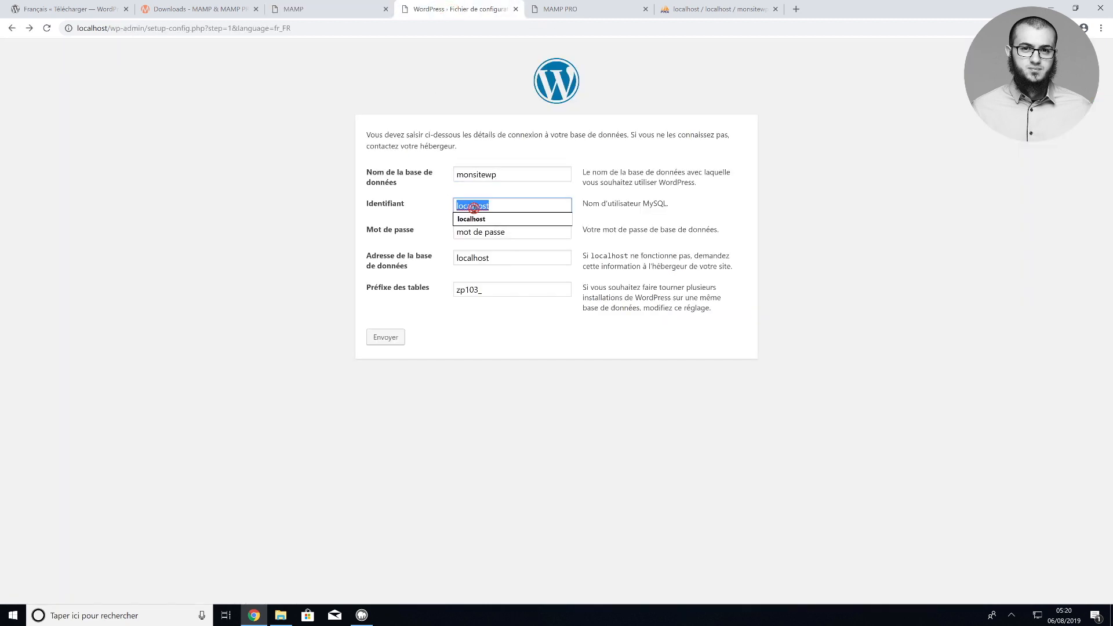
{"action": "key", "text": "ctrl+v"}
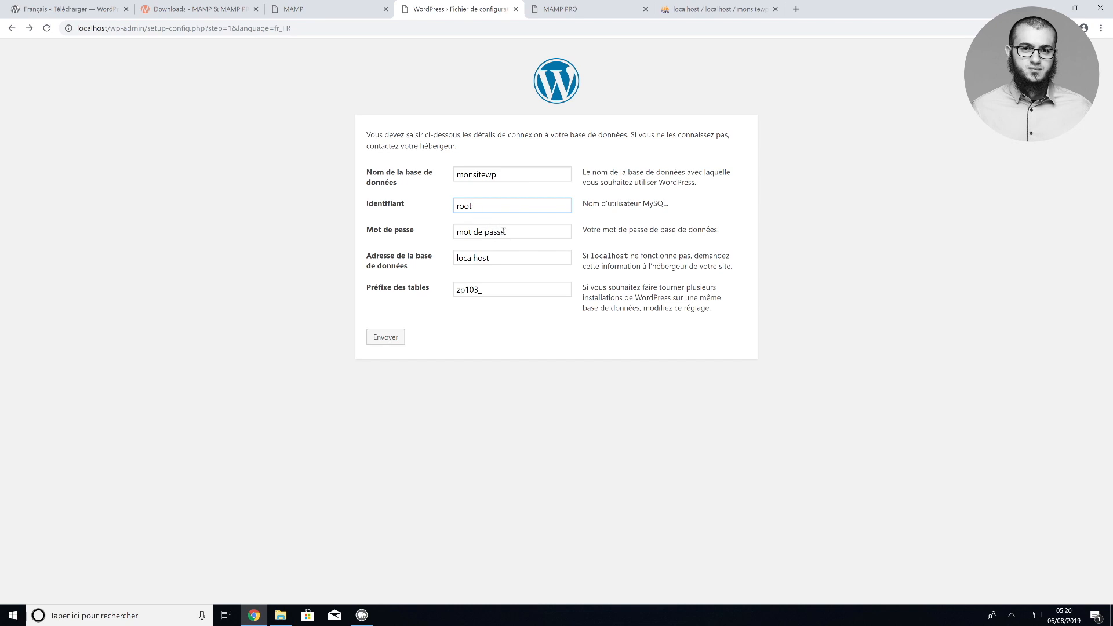
{"action": "triple_click", "coordinate": [504, 232]}
{"action": "type", "text": "root"}
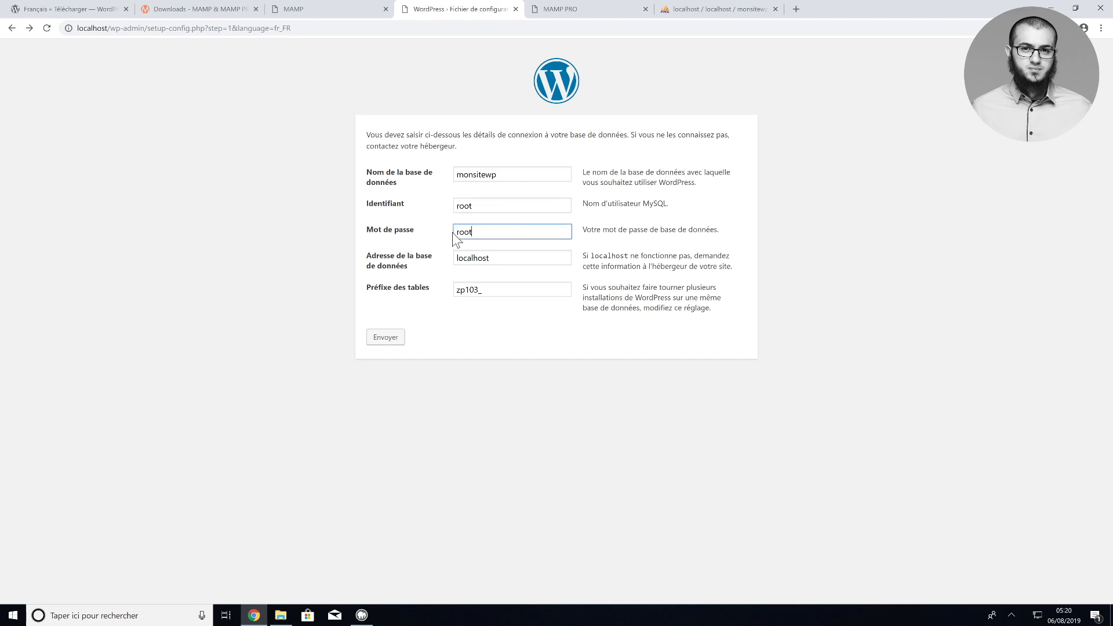
Check MAMP's MySQL connection settings in the MAMP window, then return to the setup form
{"action": "left_click", "coordinate": [342, 10]}
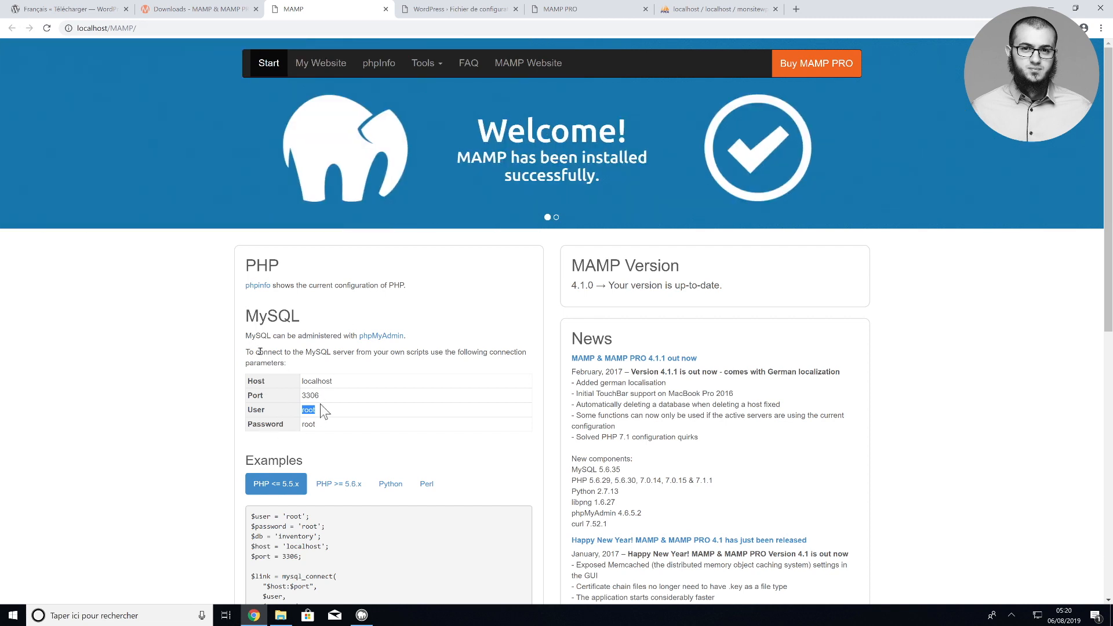
{"action": "left_click", "coordinate": [363, 616]}
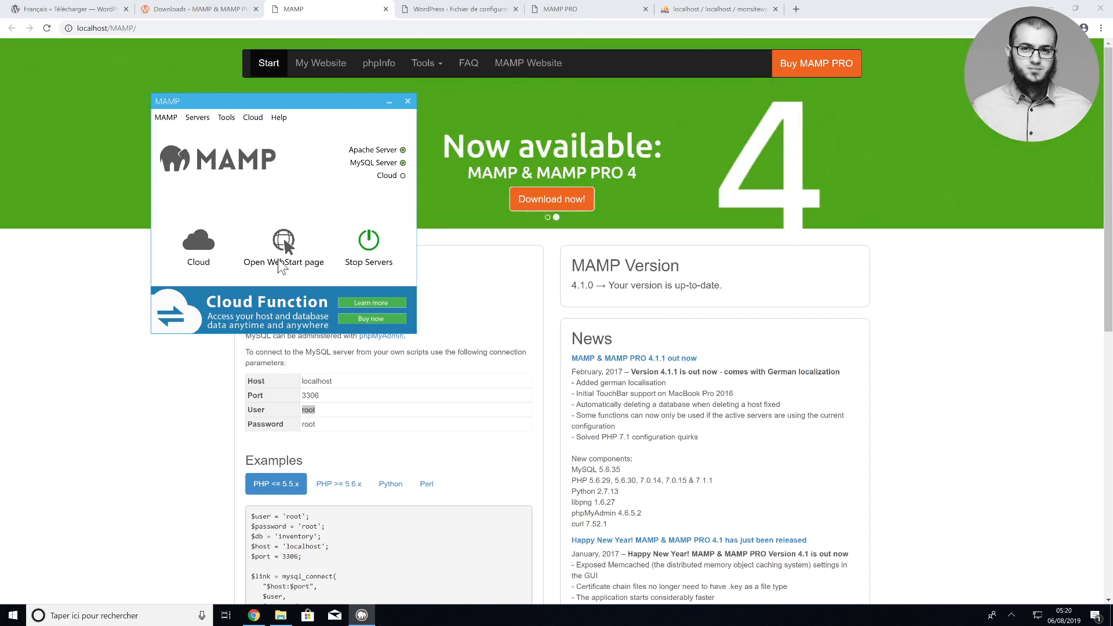
{"action": "left_click", "coordinate": [121, 200]}
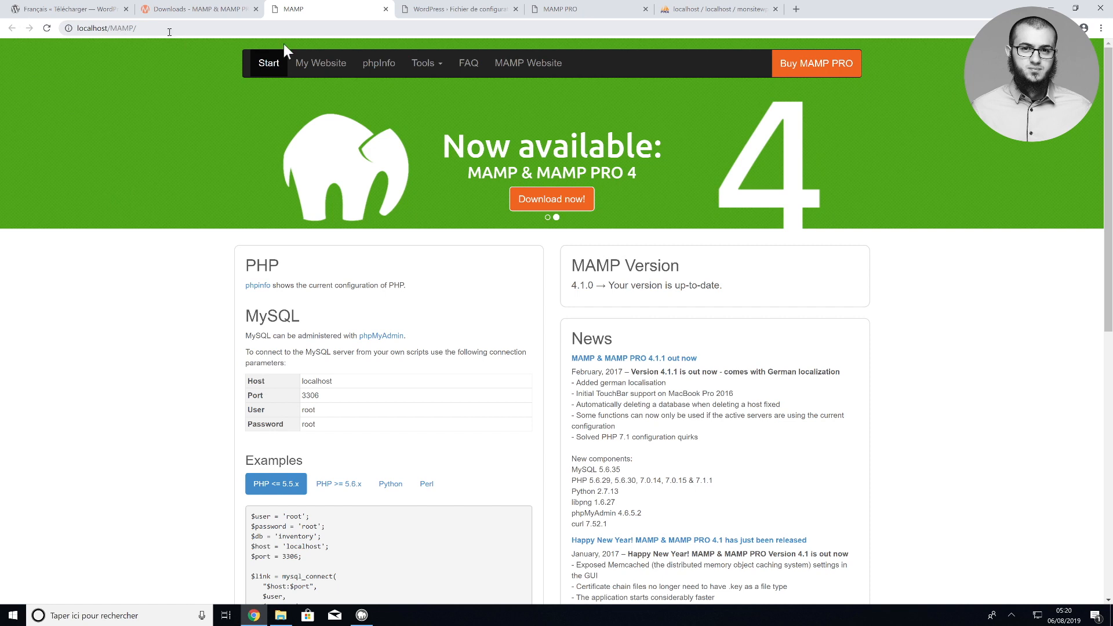
{"action": "left_click", "coordinate": [432, 9]}
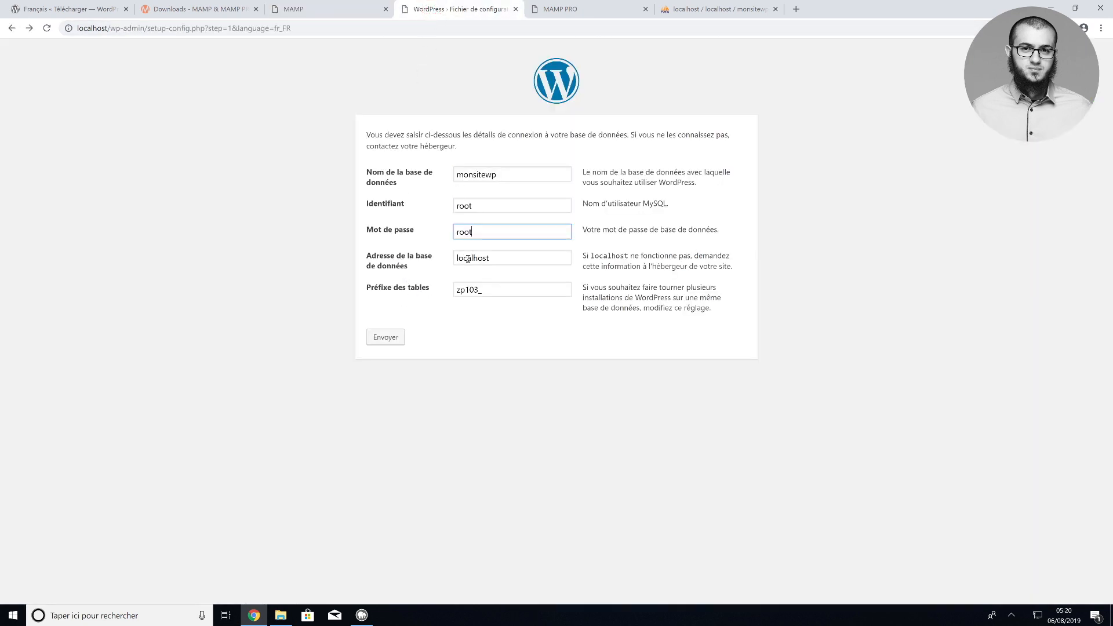
Submit the database details, launch the installation and title the site 'Créer un site WP'
{"action": "left_click", "coordinate": [389, 335]}
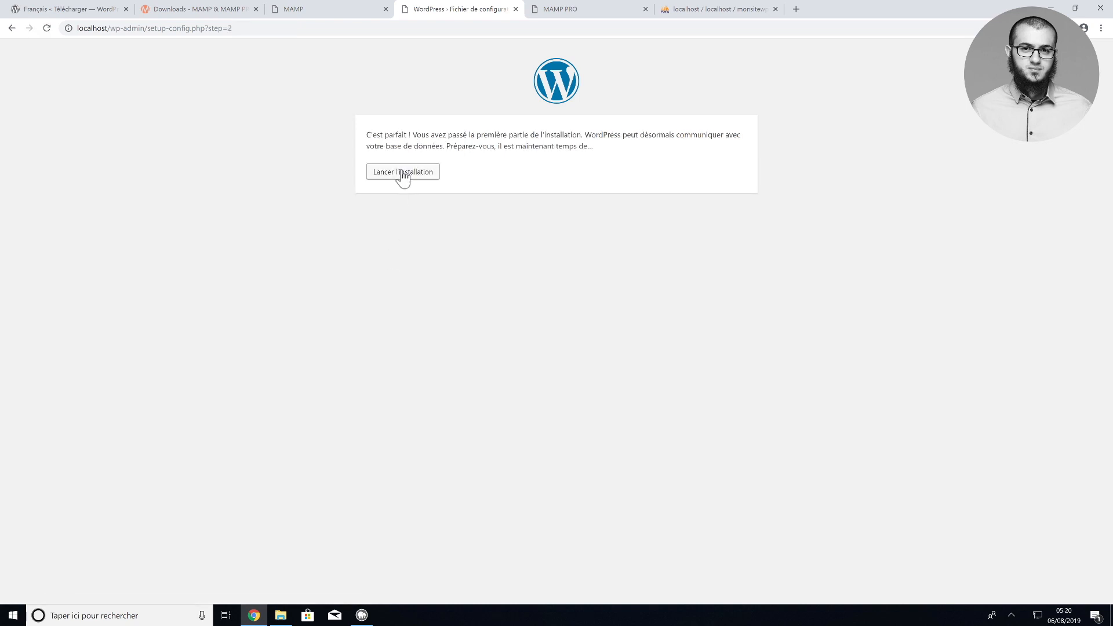
{"action": "left_click", "coordinate": [403, 174]}
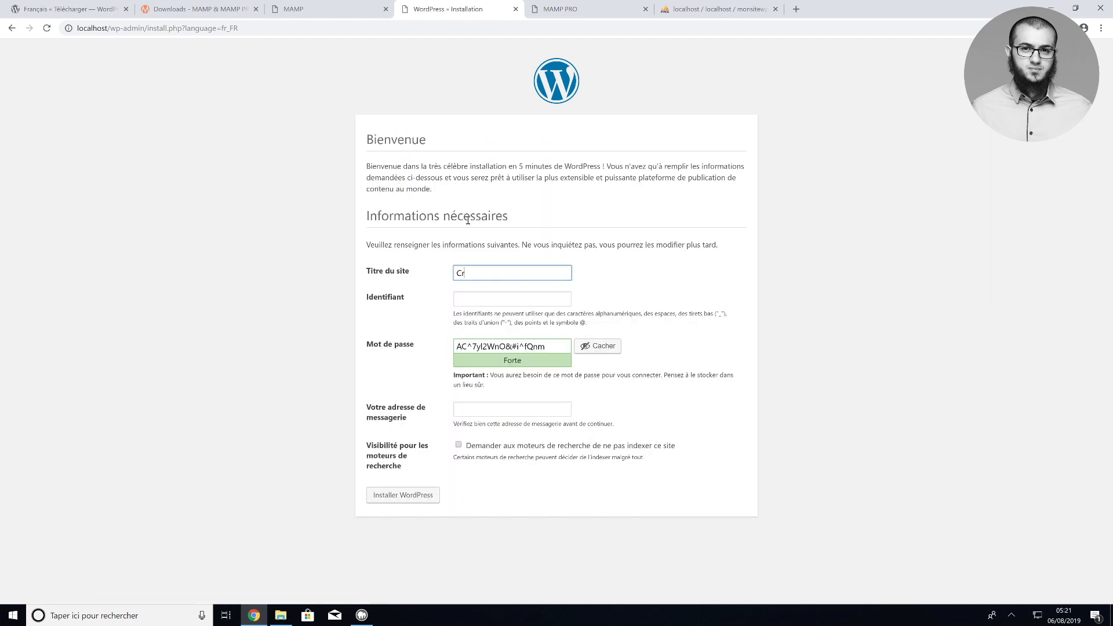
{"action": "type", "text": "WP"}
{"action": "key", "text": "Tab"}
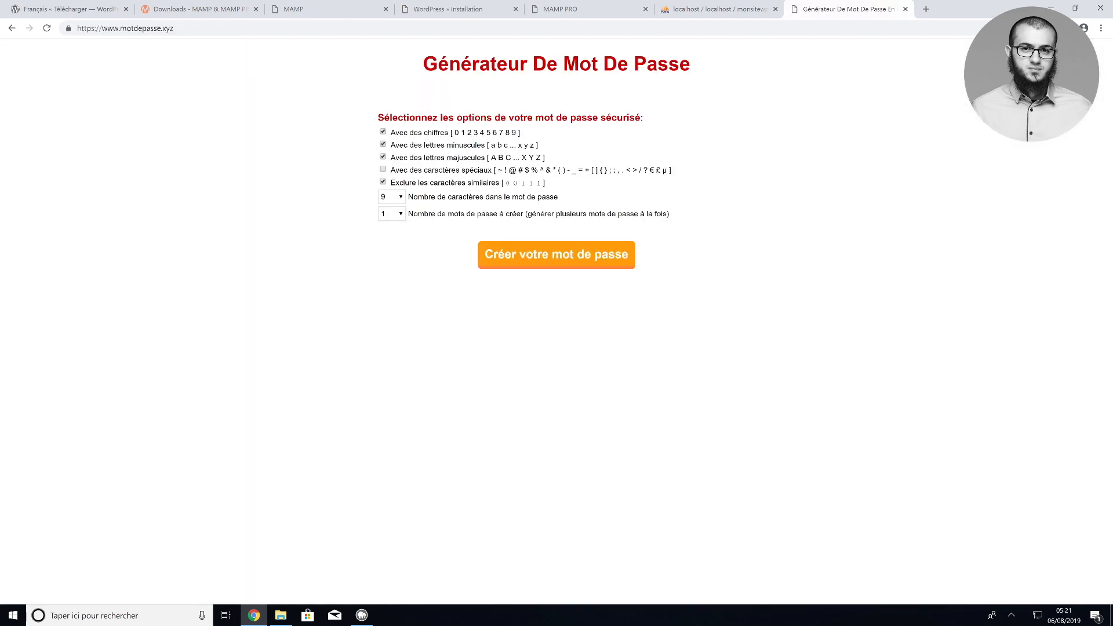
Generate a random string on the password generator page and paste it as the admin username
{"action": "left_click", "coordinate": [533, 259]}
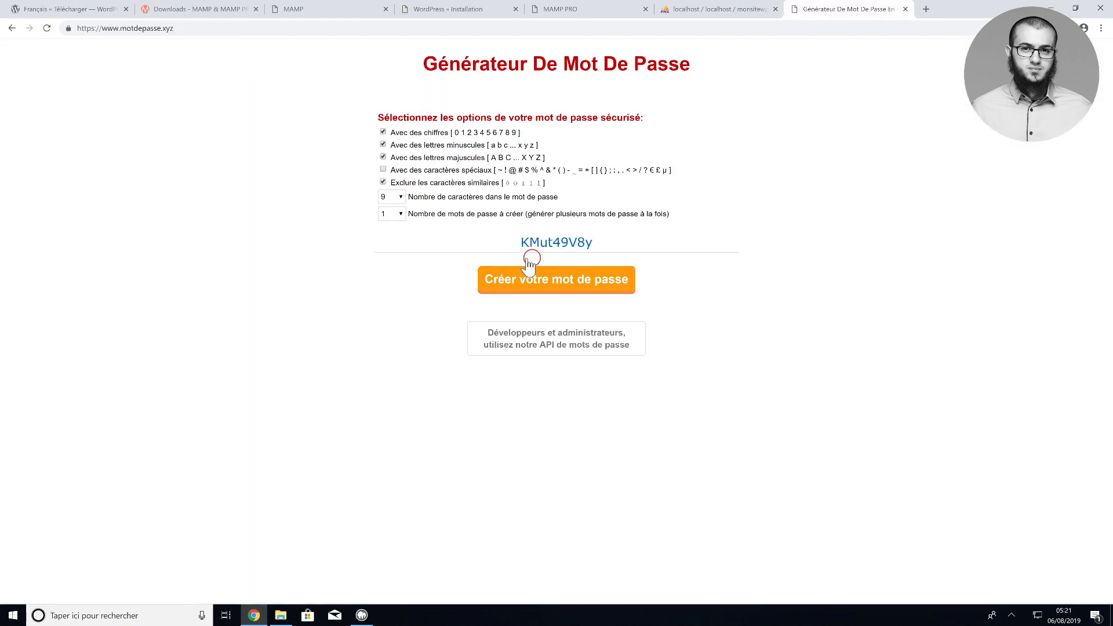
{"action": "double_click", "coordinate": [534, 246]}
{"action": "key", "text": "ctrl+c"}
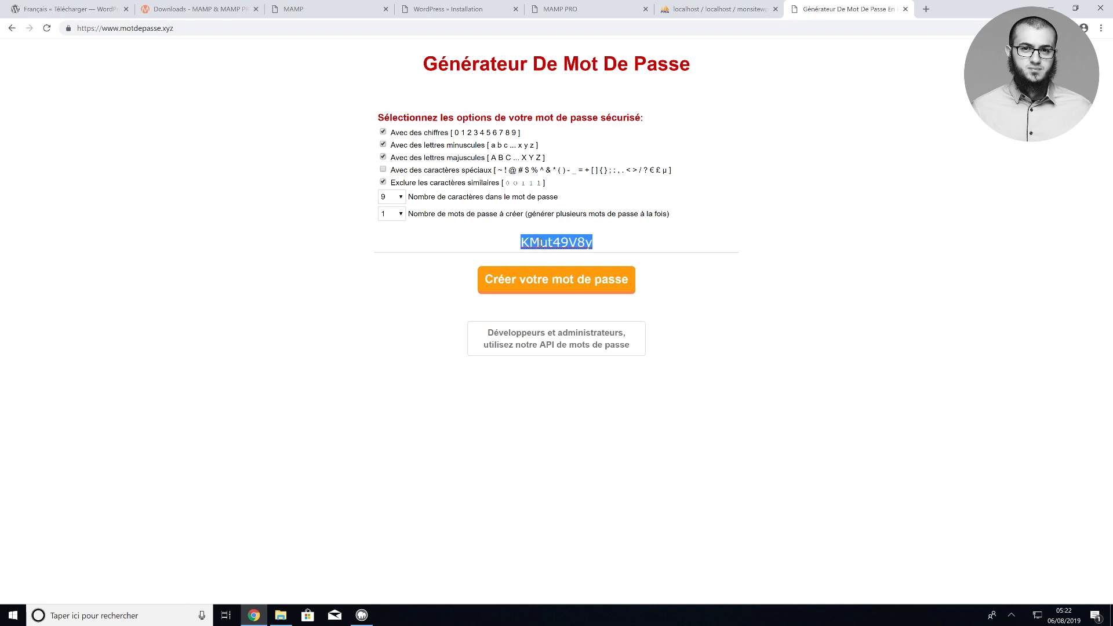
{"action": "left_click", "coordinate": [429, 12]}
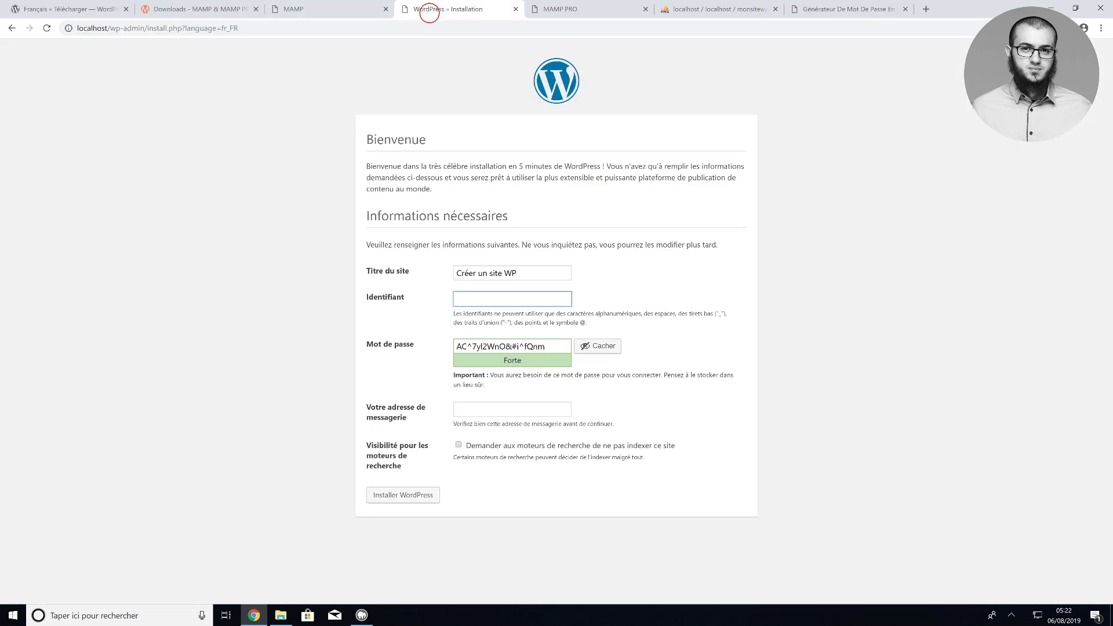
{"action": "right_click", "coordinate": [461, 297]}
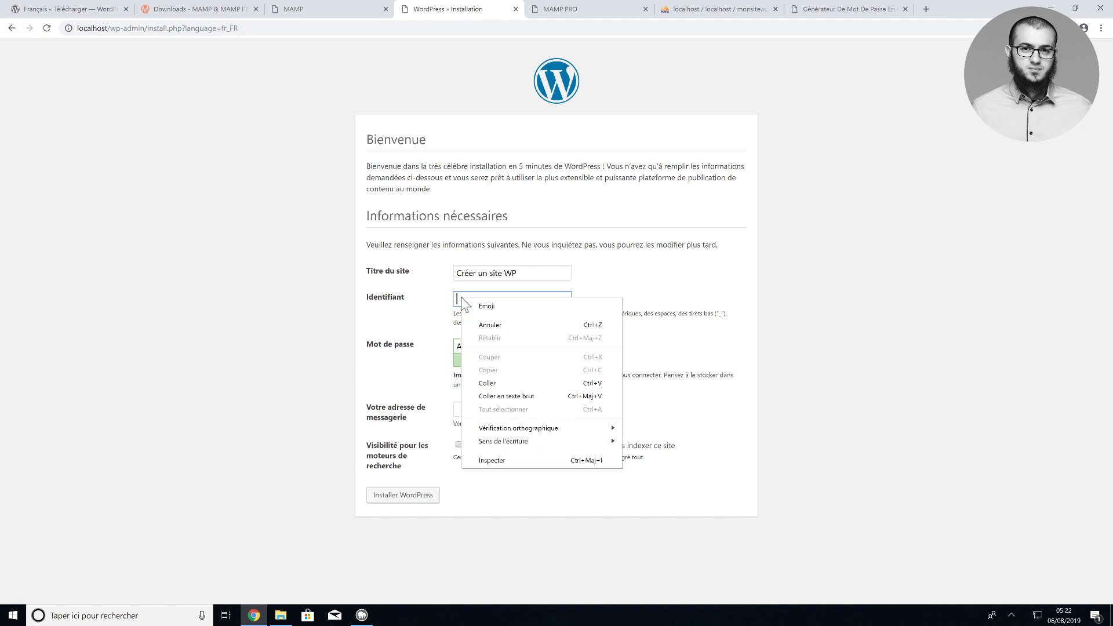
{"action": "left_click", "coordinate": [489, 378]}
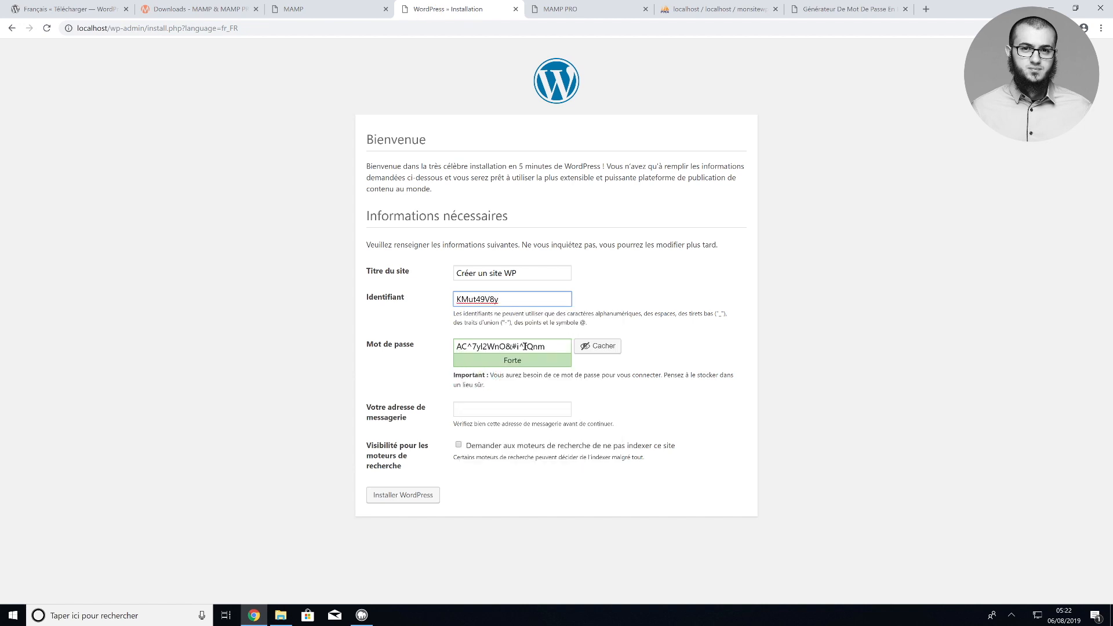
Copy WordPress's suggested password and fill in the contact e-mail address
{"action": "left_click_drag", "start_coordinate": [544, 346], "coordinate": [457, 346]}
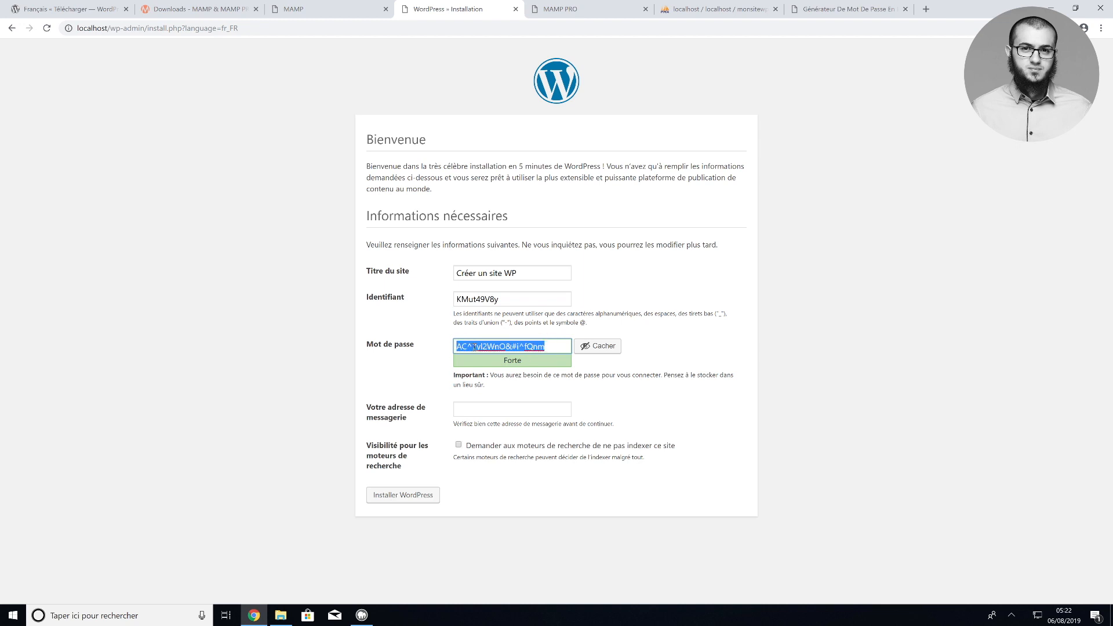
{"action": "right_click", "coordinate": [475, 347]}
{"action": "left_click", "coordinate": [508, 383]}
{"action": "left_click", "coordinate": [459, 410]}
{"action": "type", "text": "contqc"}
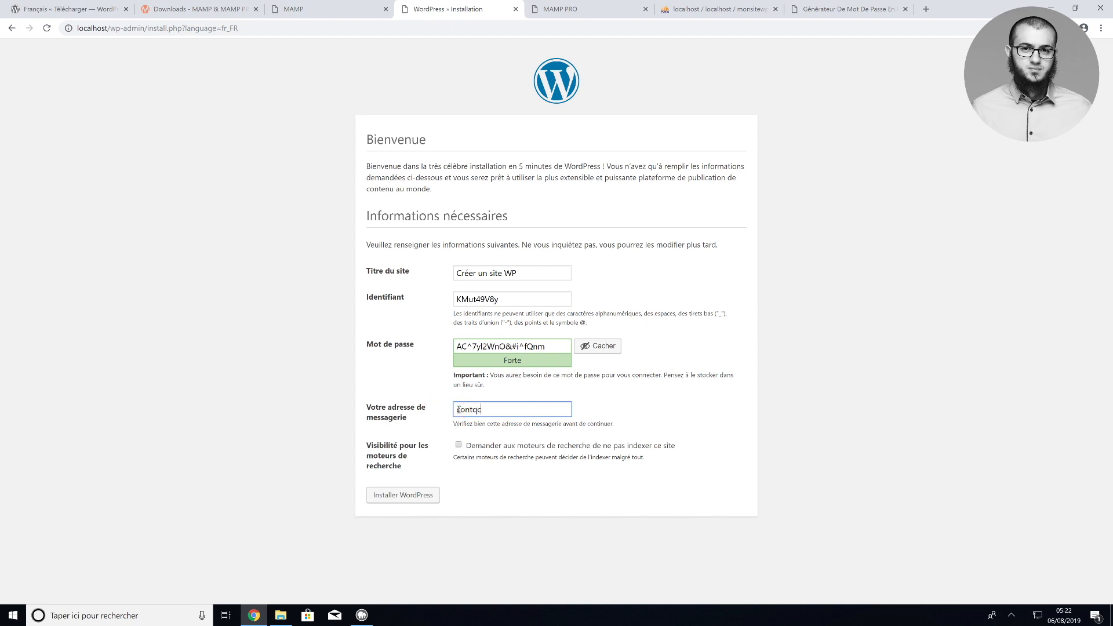
{"action": "type", "text": "q"}
{"action": "key", "text": "BackSpace"}
{"action": "left_click", "coordinate": [458, 444]}
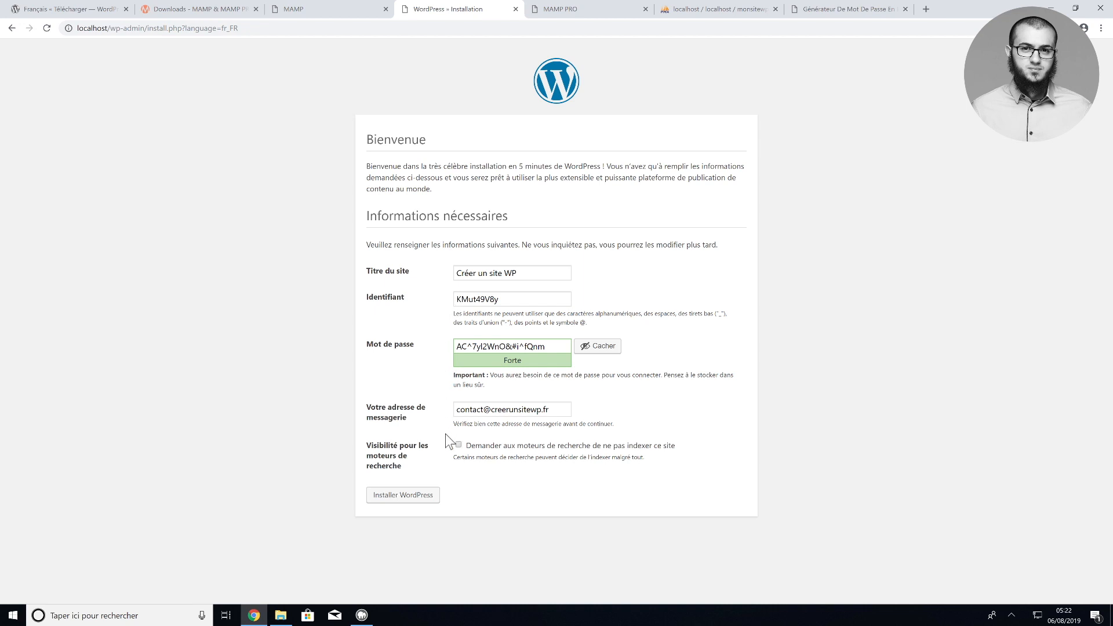
Install WordPress, dismiss the save-password prompt and go to the login page
{"action": "left_click", "coordinate": [405, 497]}
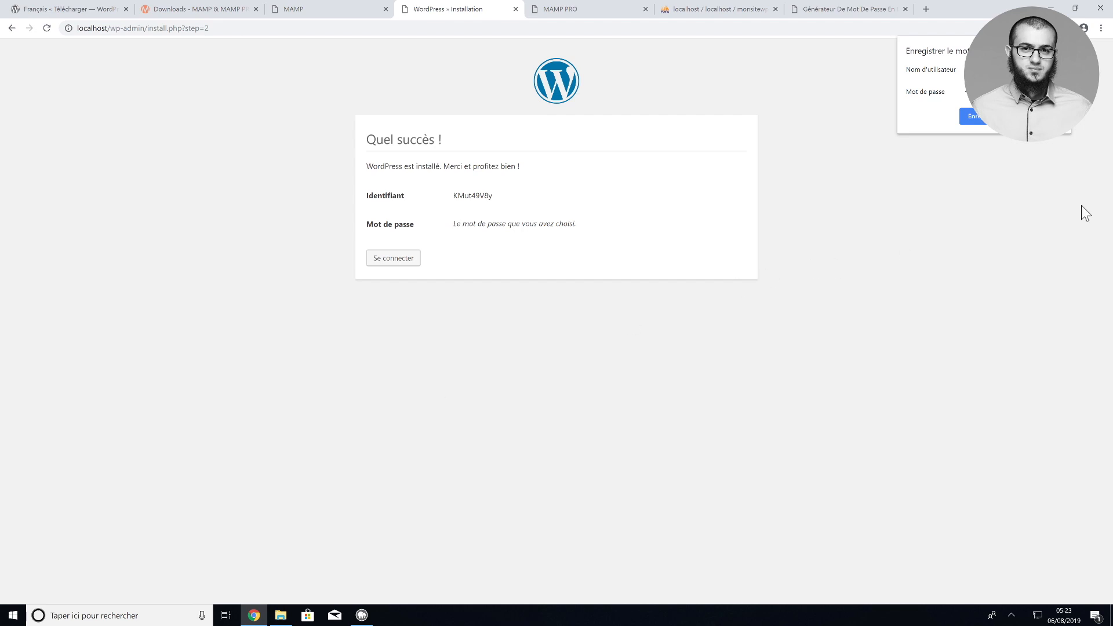
{"action": "left_click", "coordinate": [1063, 46]}
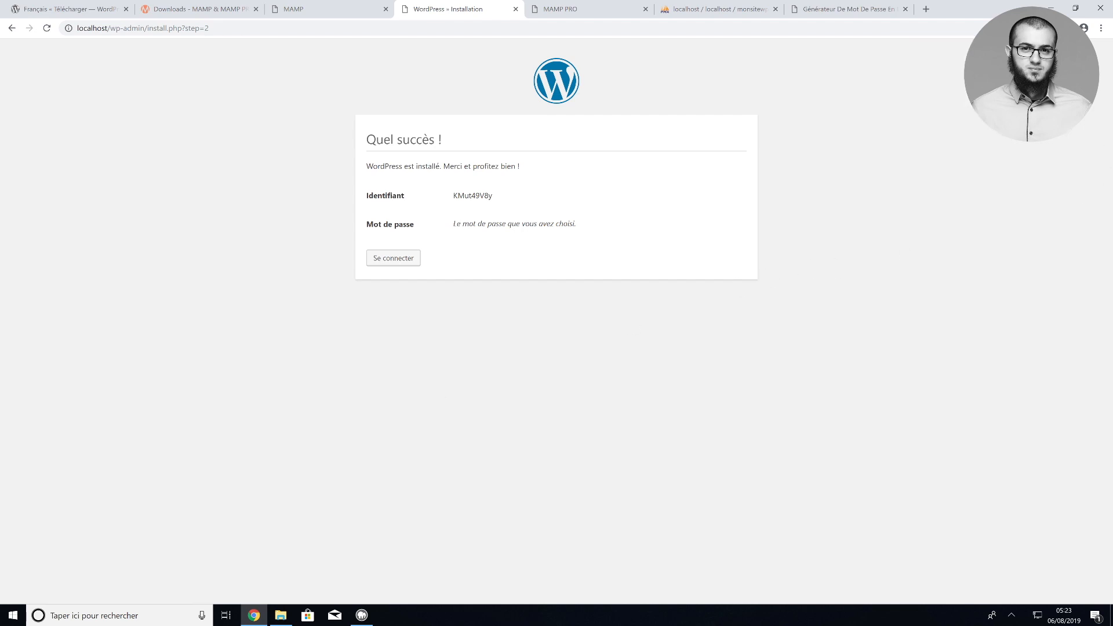
{"action": "left_click", "coordinate": [378, 258]}
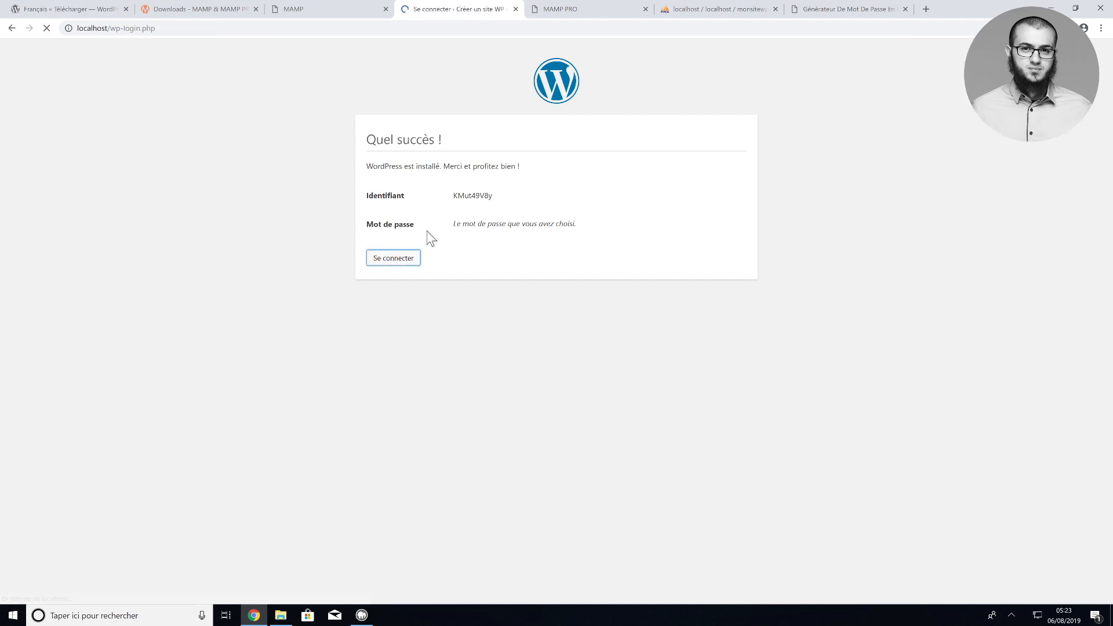
Log in with the admin e-mail and the saved password, then visit the site's front page
{"action": "left_click", "coordinate": [507, 270]}
{"action": "right_click", "coordinate": [510, 268]}
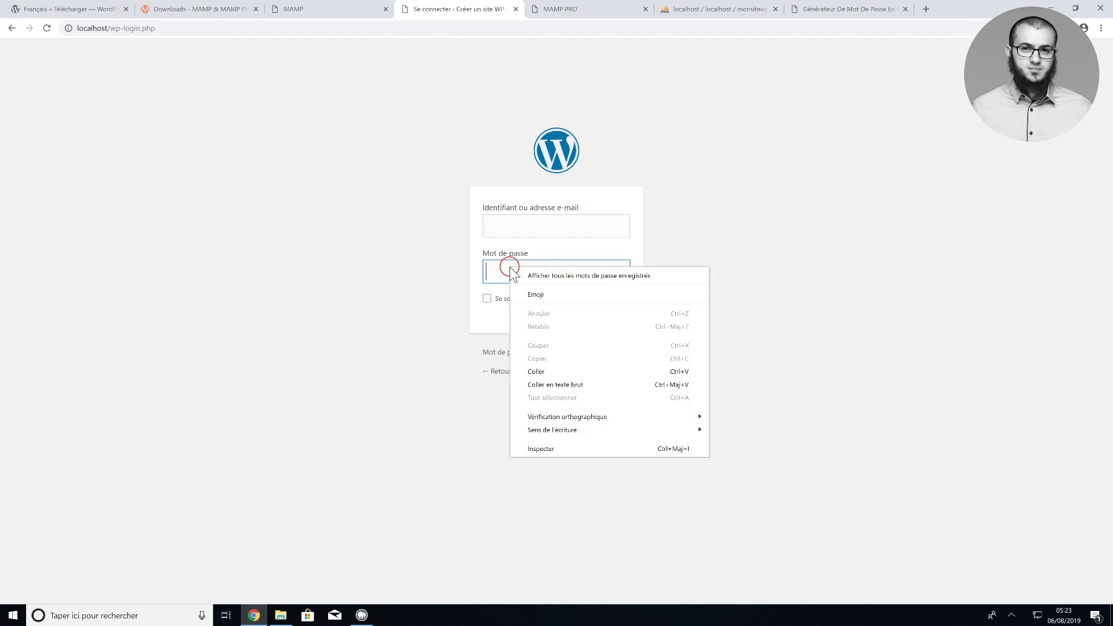
{"action": "left_click", "coordinate": [535, 372]}
{"action": "left_click", "coordinate": [845, 10]}
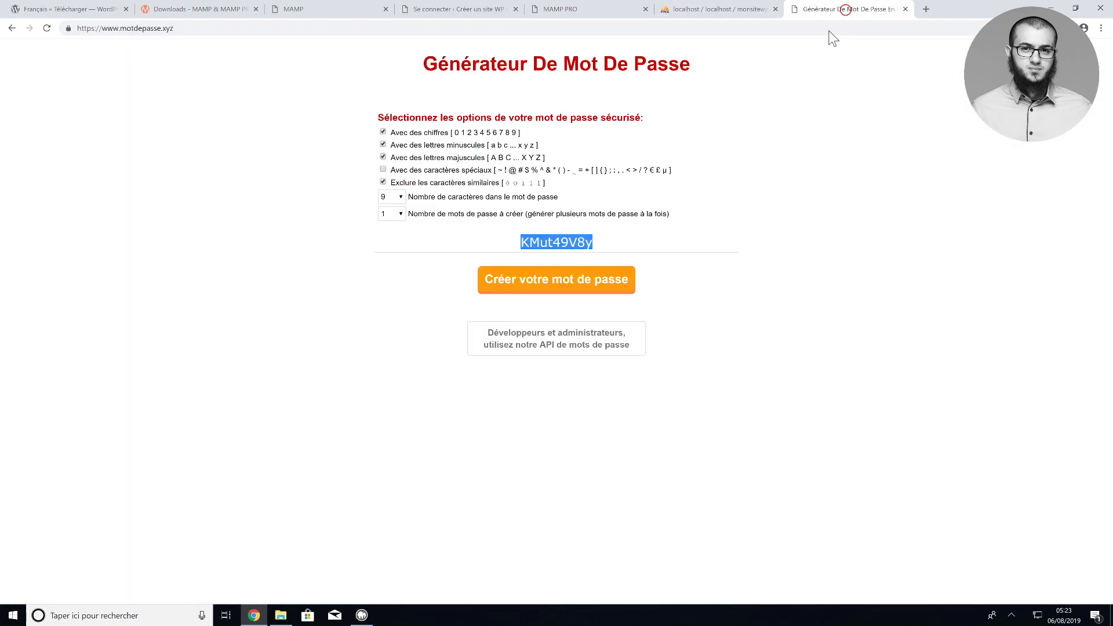
{"action": "right_click", "coordinate": [553, 243]}
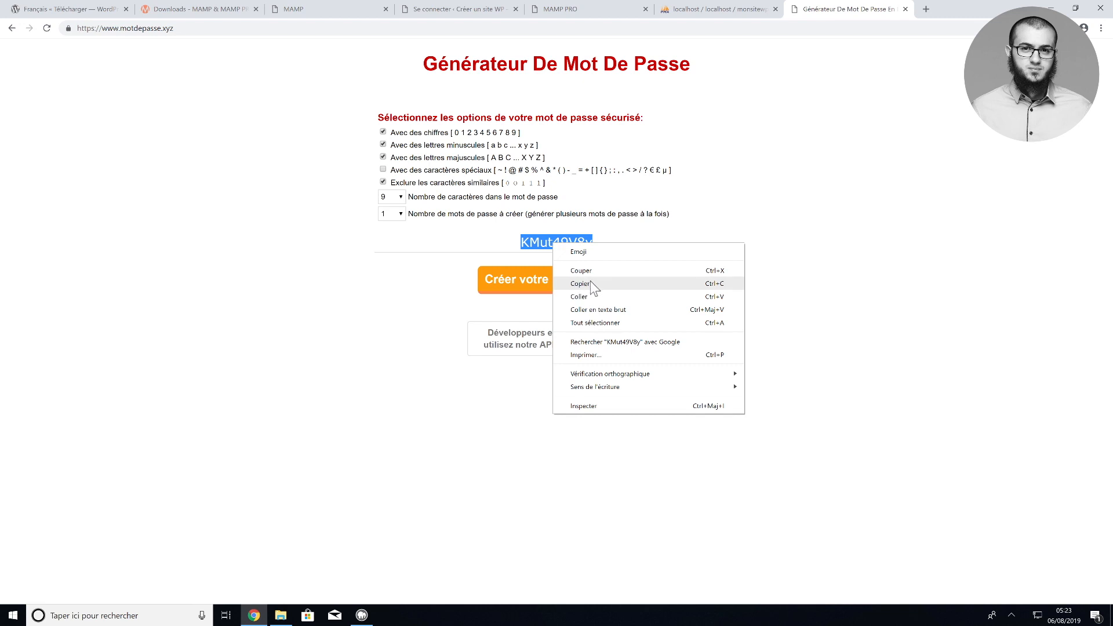
{"action": "left_click", "coordinate": [591, 283]}
{"action": "left_click", "coordinate": [464, 8]}
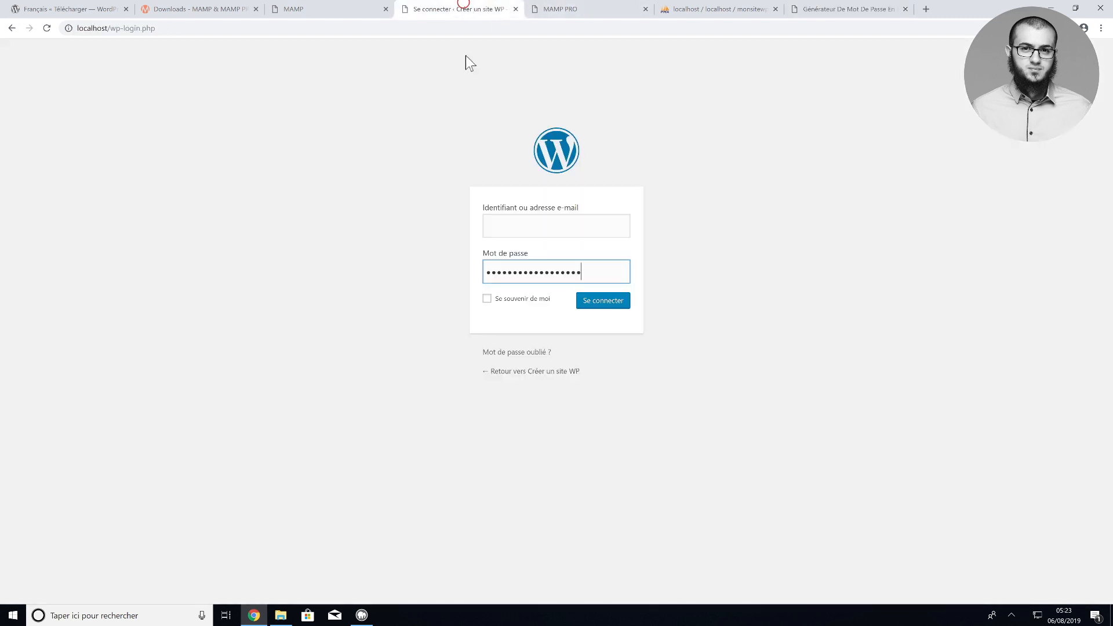
{"action": "left_click", "coordinate": [506, 225]}
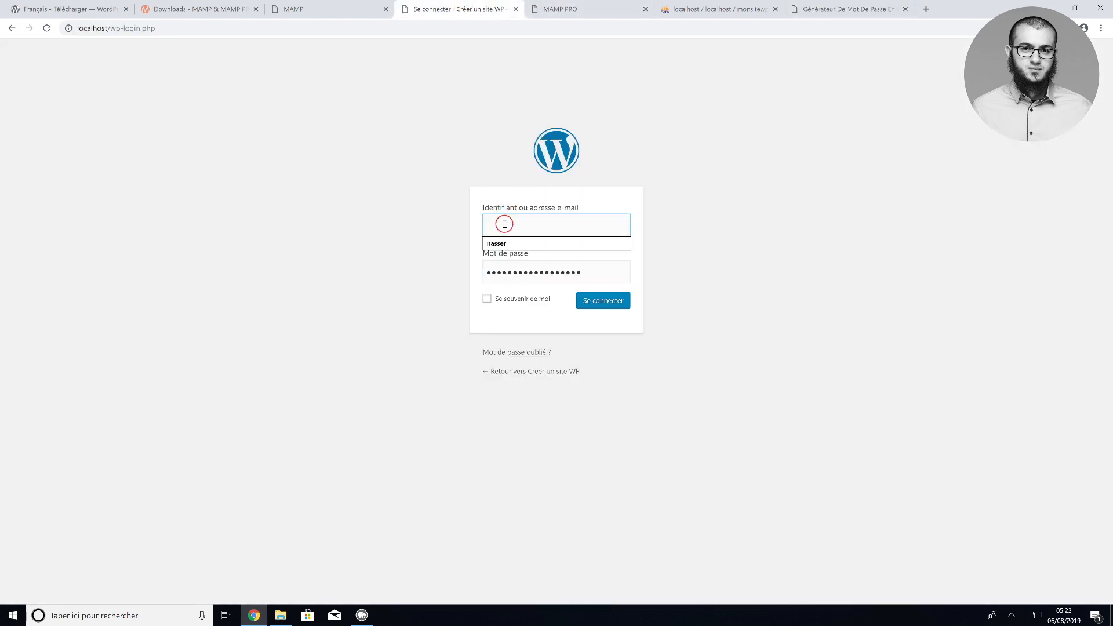
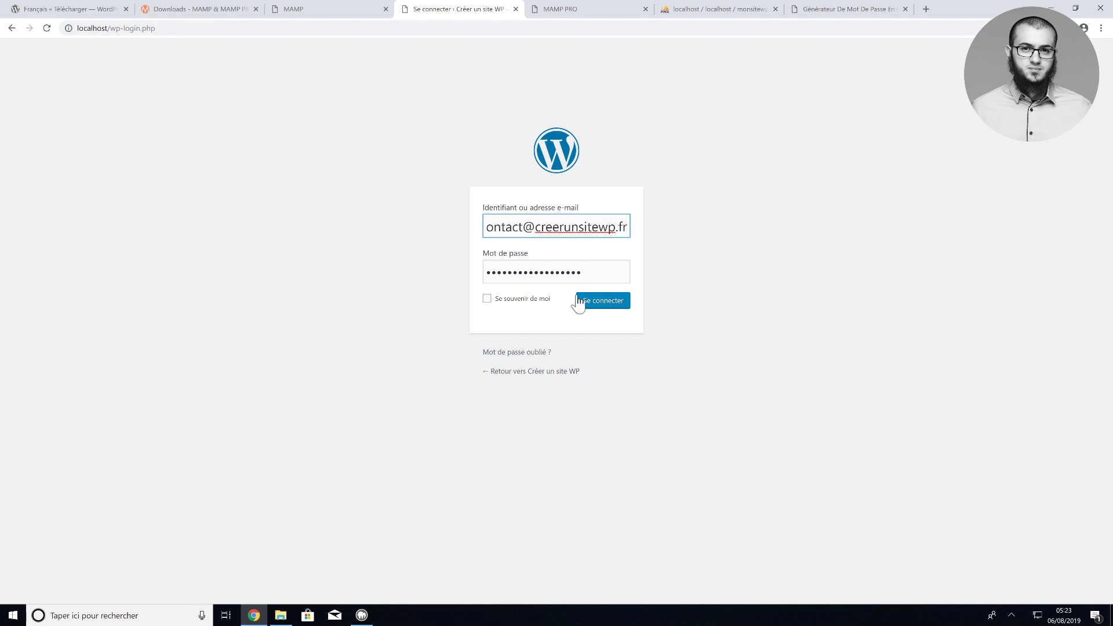
{"action": "left_click", "coordinate": [602, 302]}
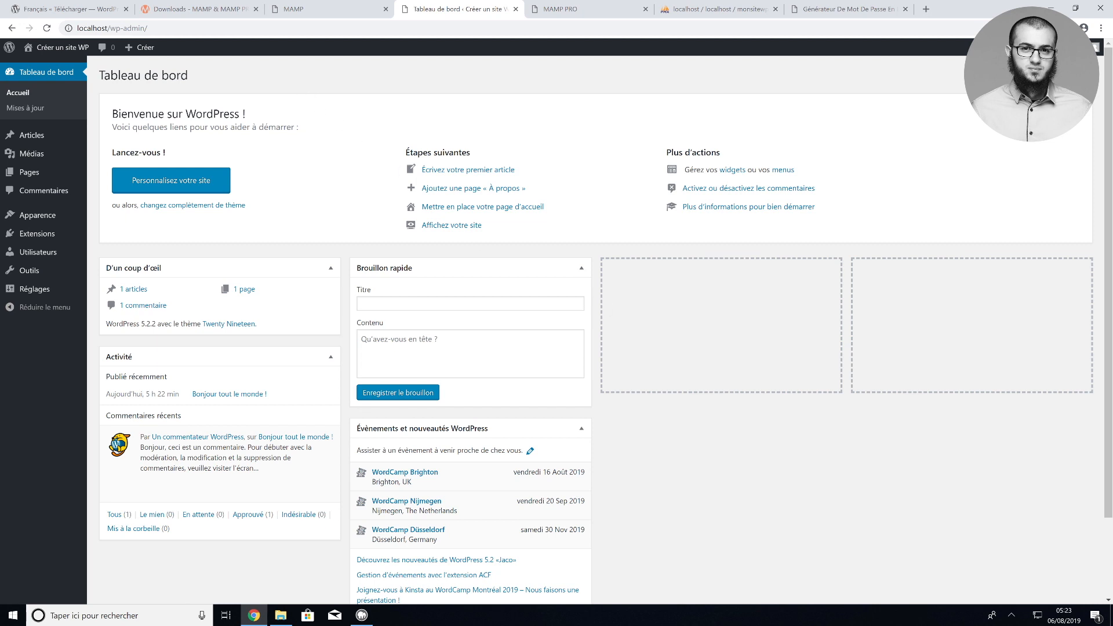
{"action": "mouse_move", "coordinate": [65, 48]}
{"action": "left_click", "coordinate": [67, 68]}
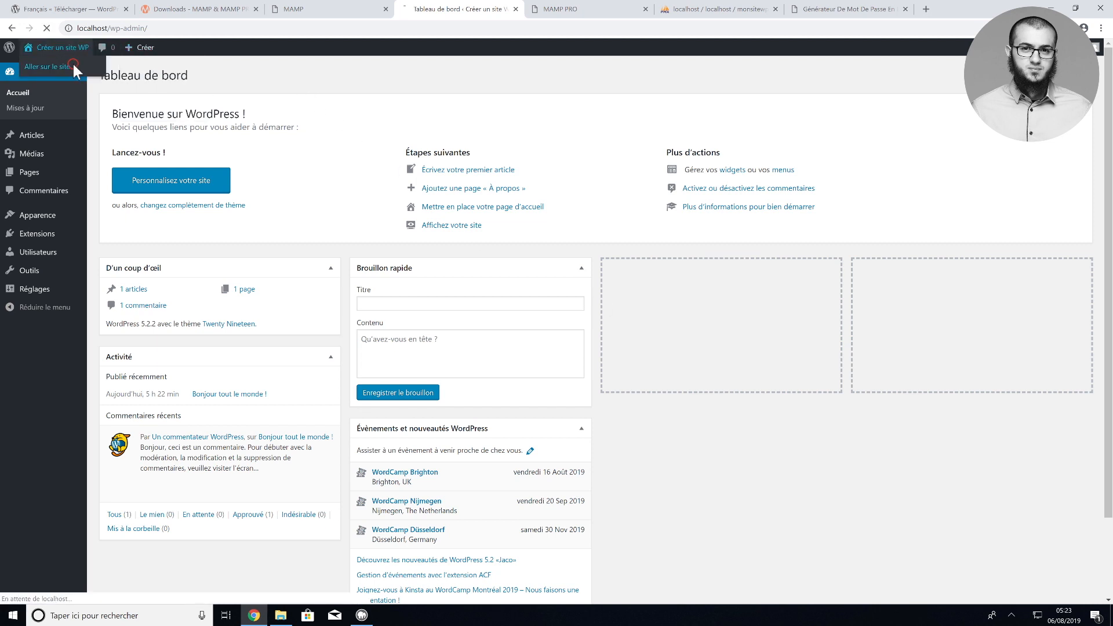